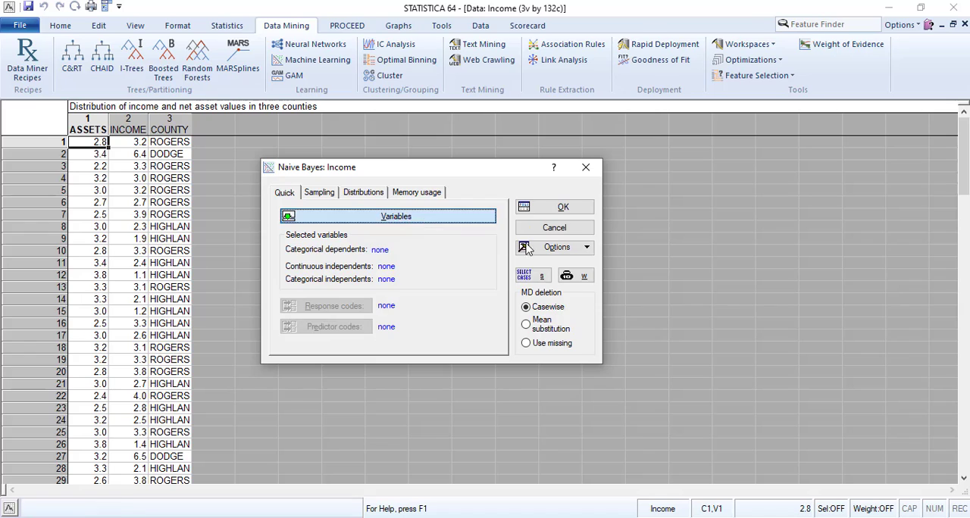
- Show only appropriate variables and assign COUNTY as the categorical dependent, with ASSETS and INCOME as continuous predictors
{"action": "left_click_drag", "start_coordinate": [489, 155], "coordinate": [729, 185]}
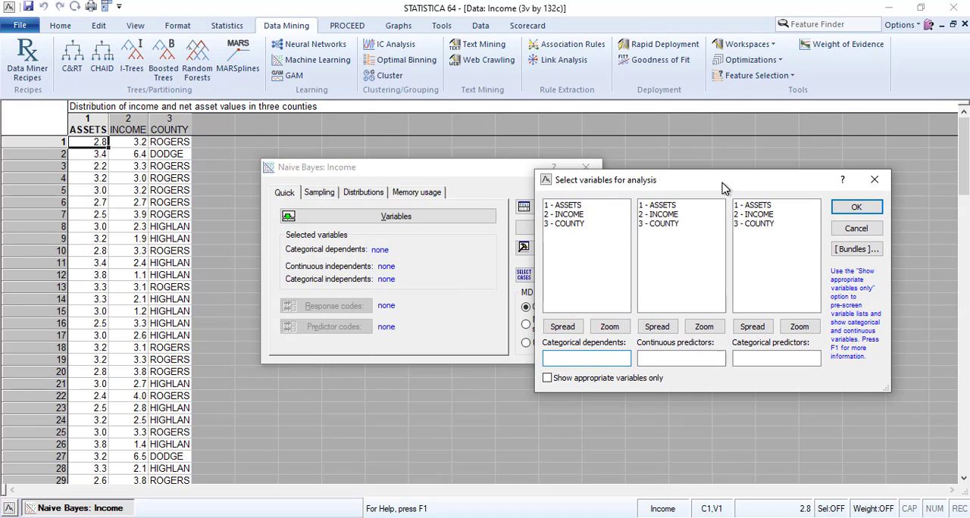
{"action": "left_click", "coordinate": [548, 378]}
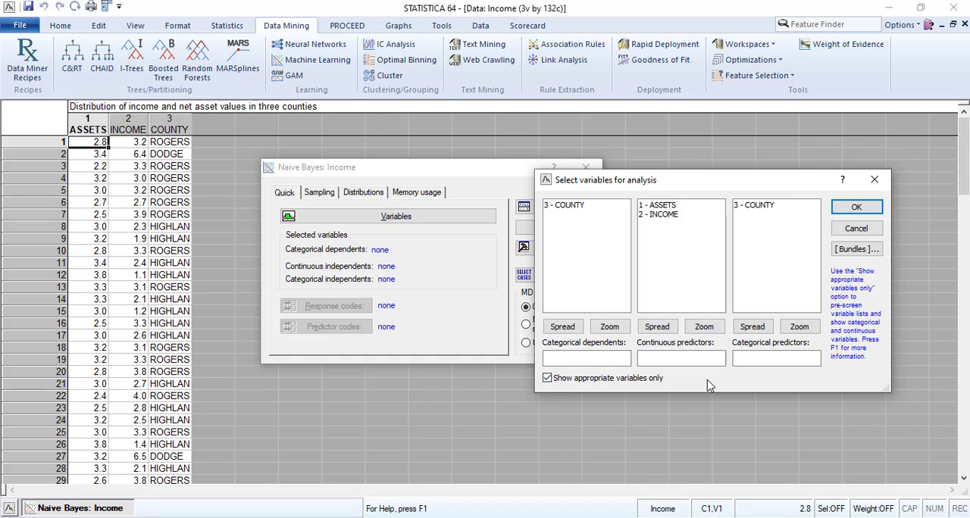
{"action": "left_click", "coordinate": [565, 206]}
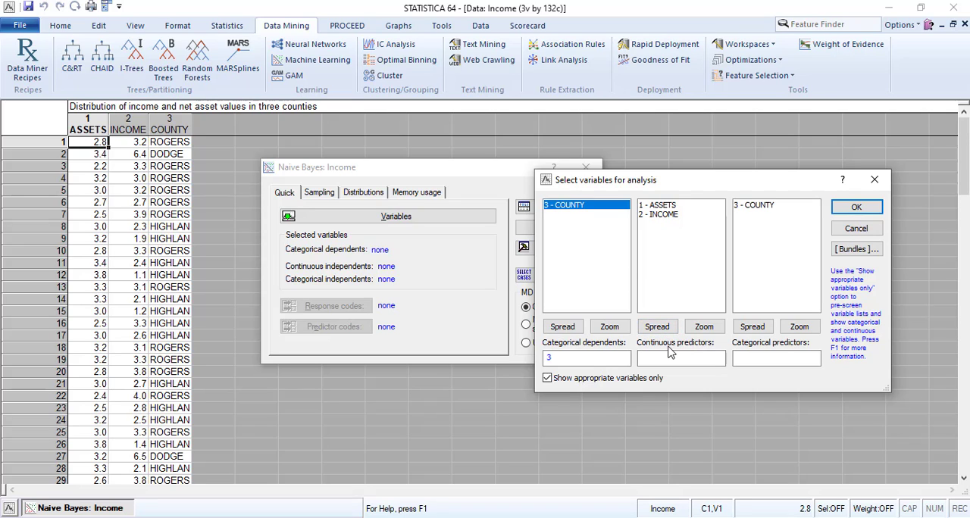
{"action": "left_click", "coordinate": [657, 210]}
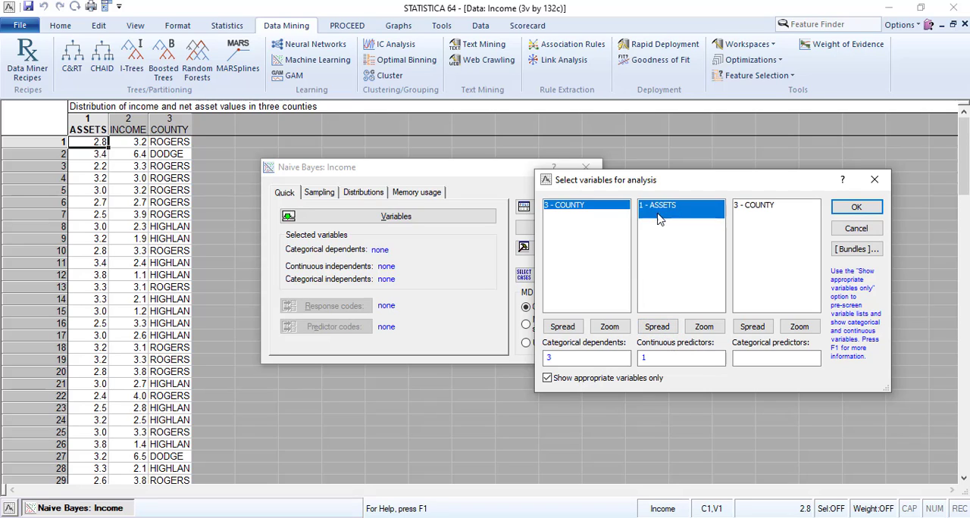
{"action": "left_click", "coordinate": [658, 215], "text": "ctrl"}
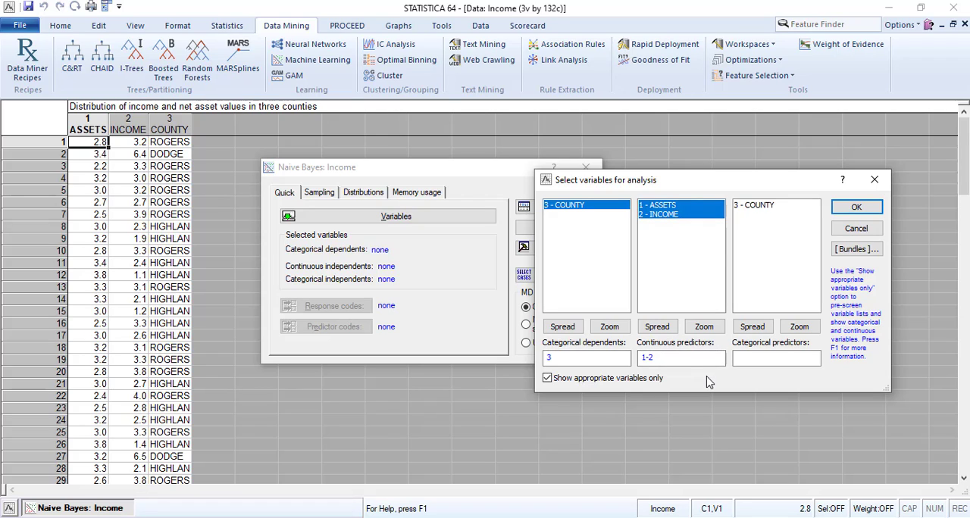
{"action": "left_click", "coordinate": [868, 208]}
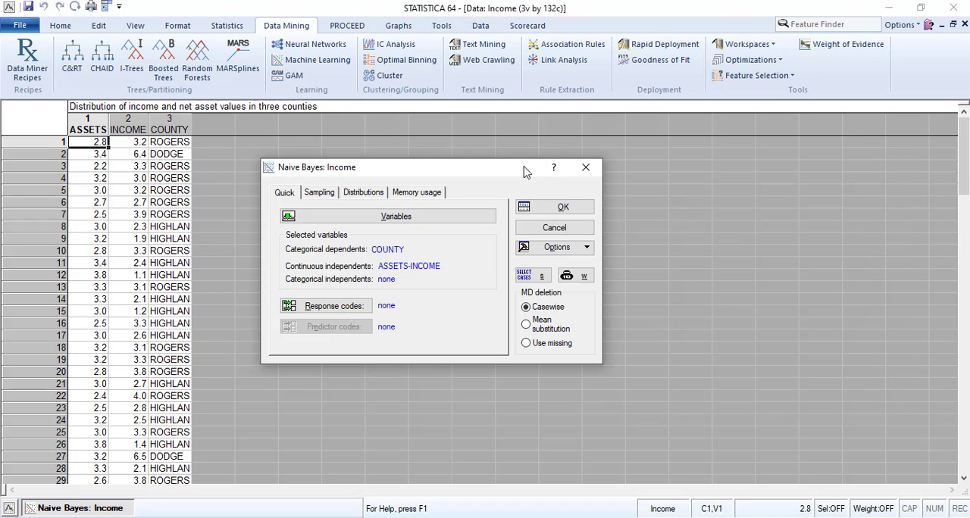
- Set the random training sample size to 70% for the Naive Bayes analysis
{"action": "left_click_drag", "start_coordinate": [523, 171], "coordinate": [641, 180]}
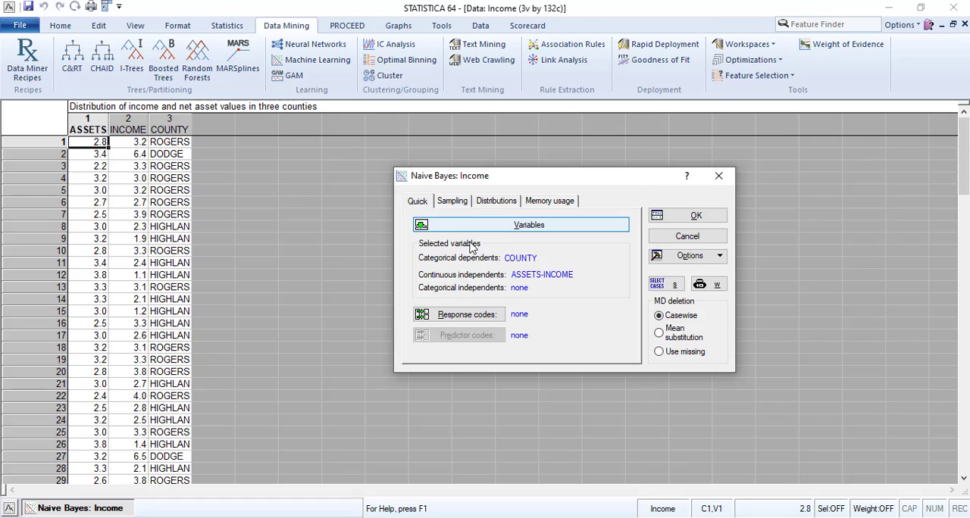
{"action": "left_click", "coordinate": [448, 203]}
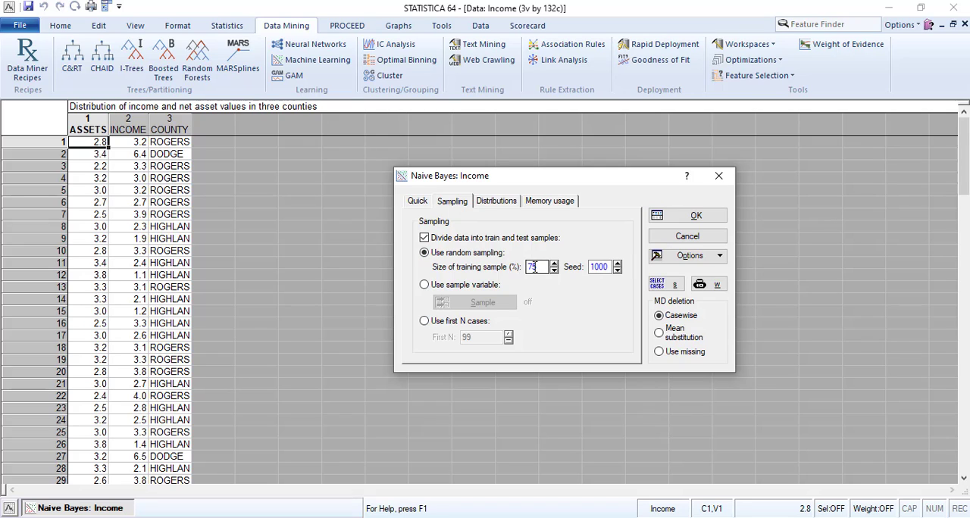
{"action": "left_click_drag", "start_coordinate": [534, 266], "coordinate": [549, 267]}
{"action": "type", "text": "0"}
- Check the predictor distributions and memory usage settings, and run the Naive Bayes analysis
{"action": "left_click", "coordinate": [498, 204]}
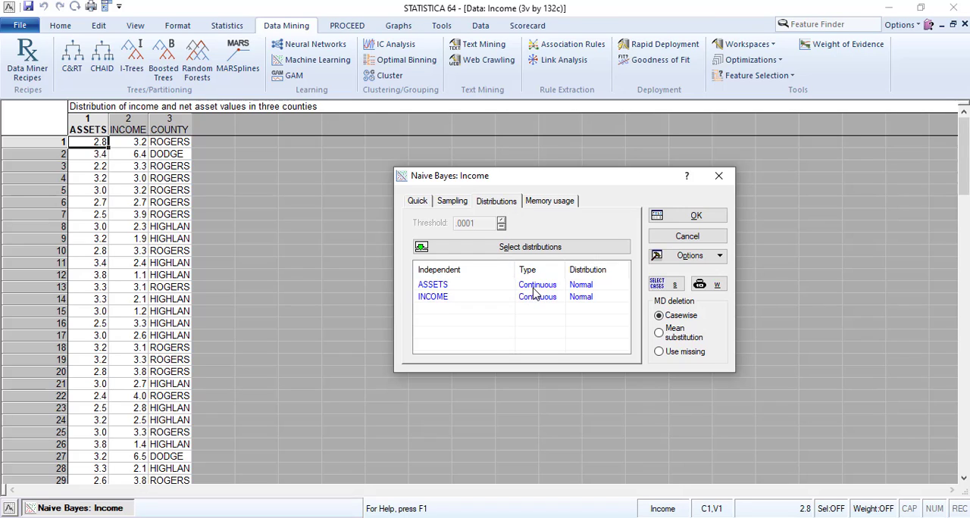
{"action": "left_click", "coordinate": [558, 207]}
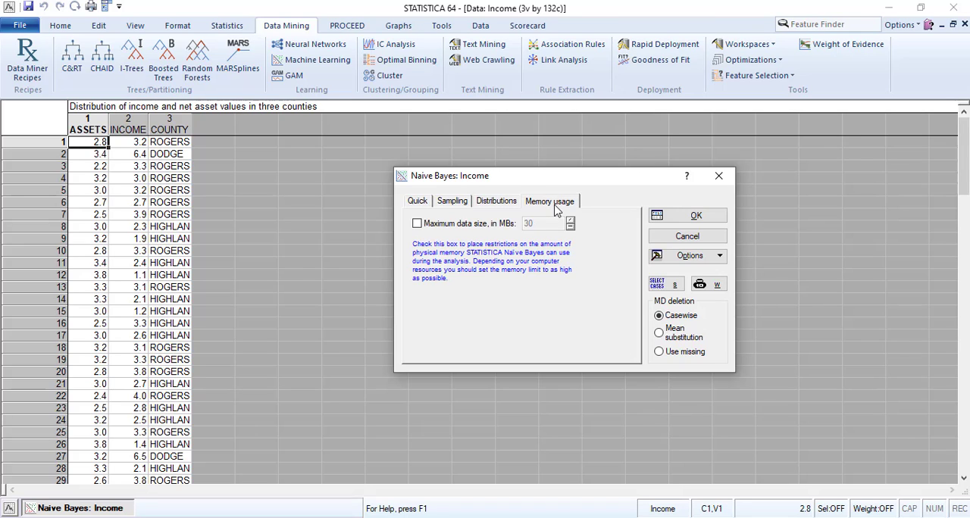
{"action": "left_click", "coordinate": [500, 205]}
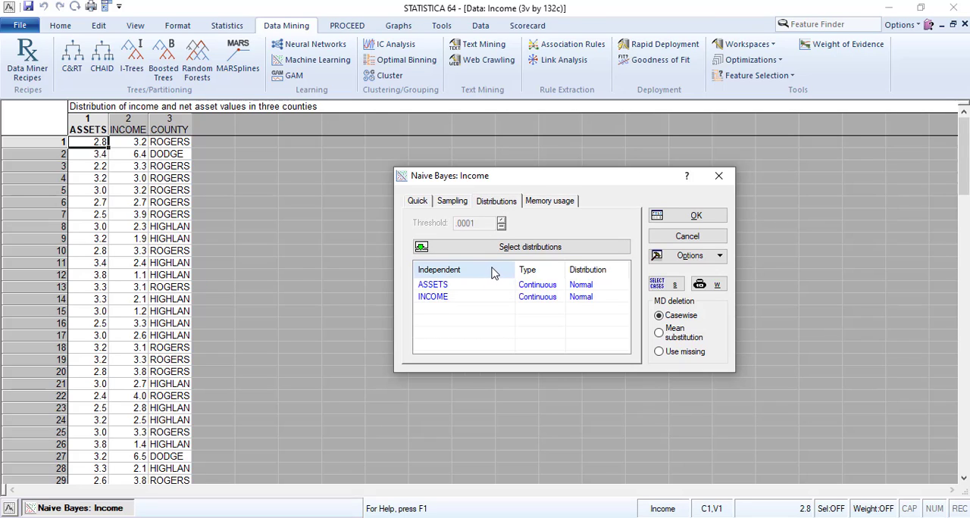
{"action": "left_click", "coordinate": [680, 222]}
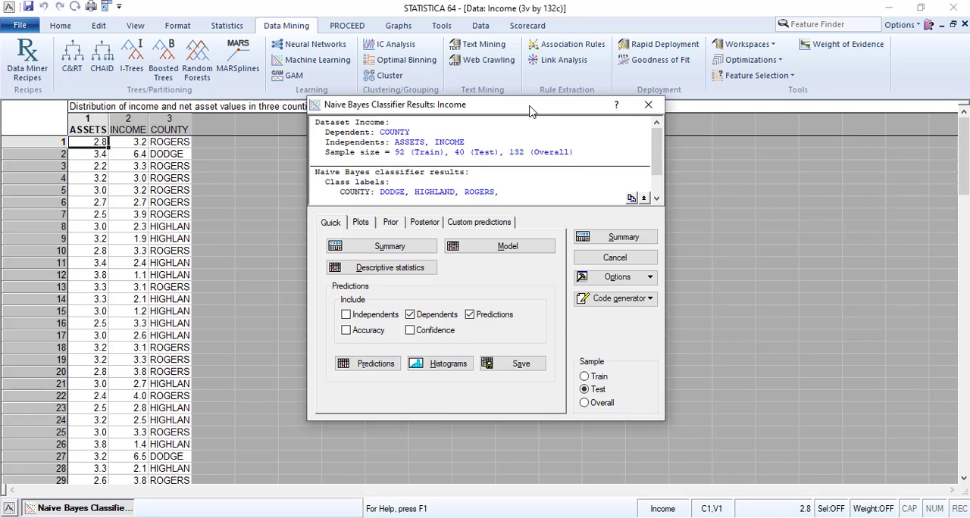
{"action": "left_click_drag", "start_coordinate": [530, 111], "coordinate": [544, 129]}
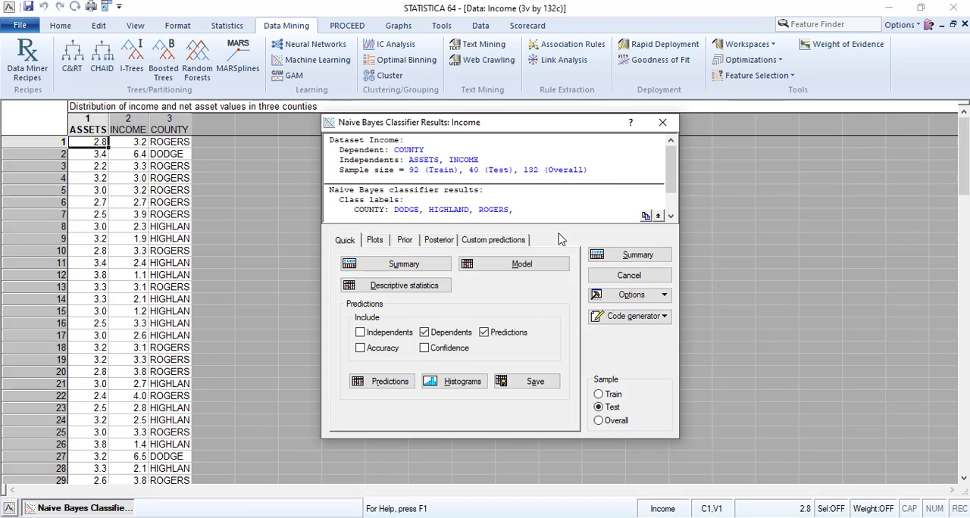
- Examine the train, test and overall sample sizes and the COUNTY class labels in the classifier results summary
{"action": "left_click_drag", "start_coordinate": [409, 170], "coordinate": [458, 168]}
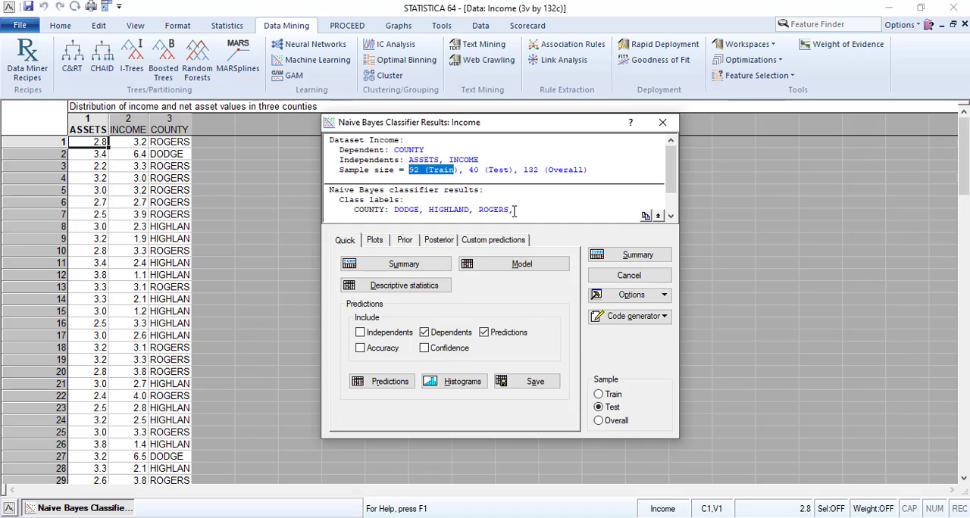
{"action": "left_click_drag", "start_coordinate": [468, 170], "coordinate": [515, 171]}
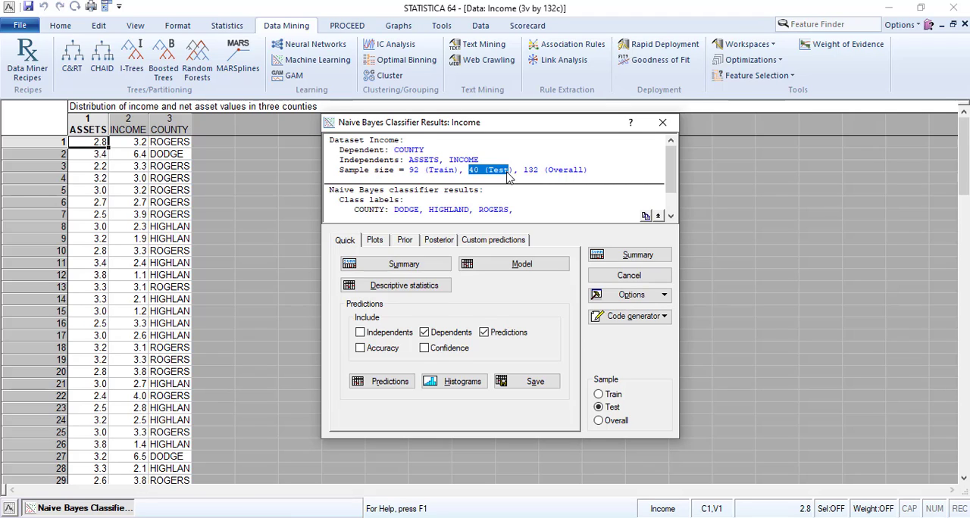
{"action": "left_click", "coordinate": [465, 173]}
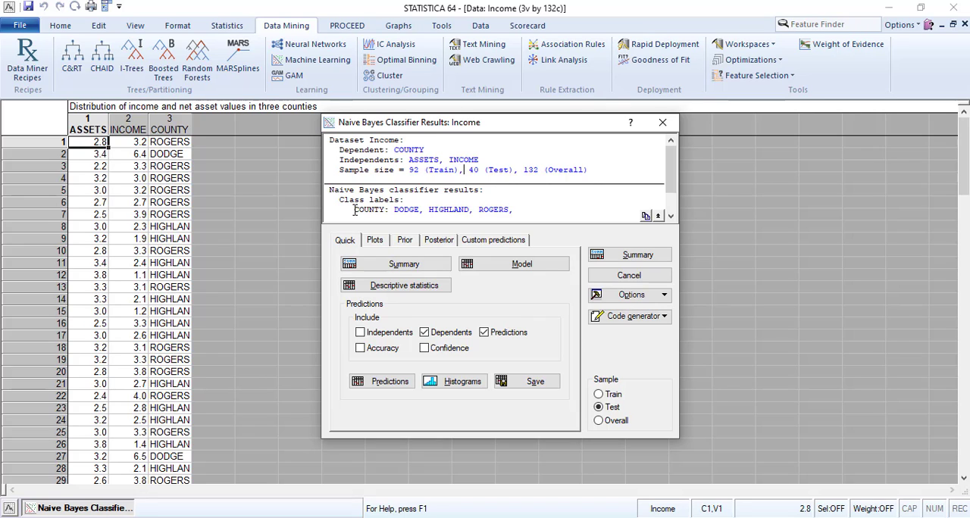
{"action": "left_click_drag", "start_coordinate": [354, 210], "coordinate": [604, 212]}
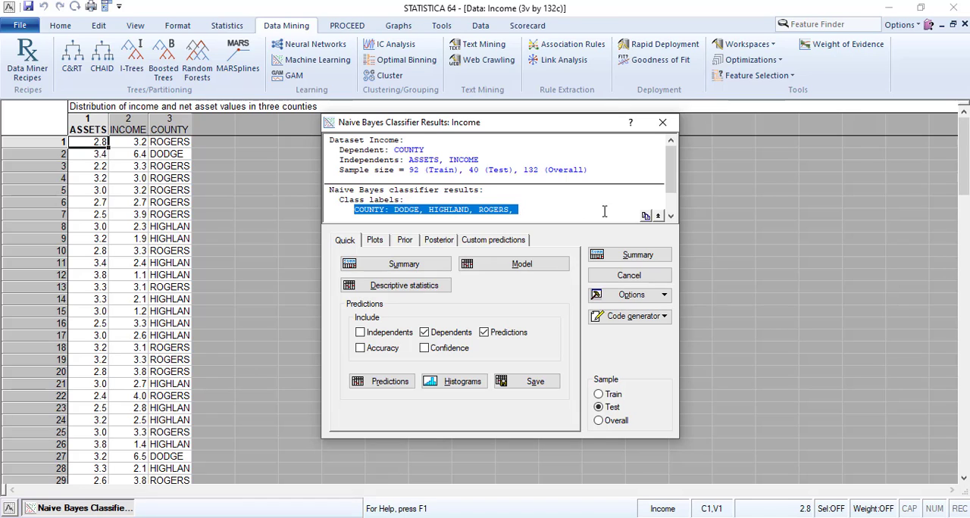
{"action": "left_click", "coordinate": [671, 216]}
{"action": "left_click", "coordinate": [671, 215]}
{"action": "left_click", "coordinate": [671, 216]}
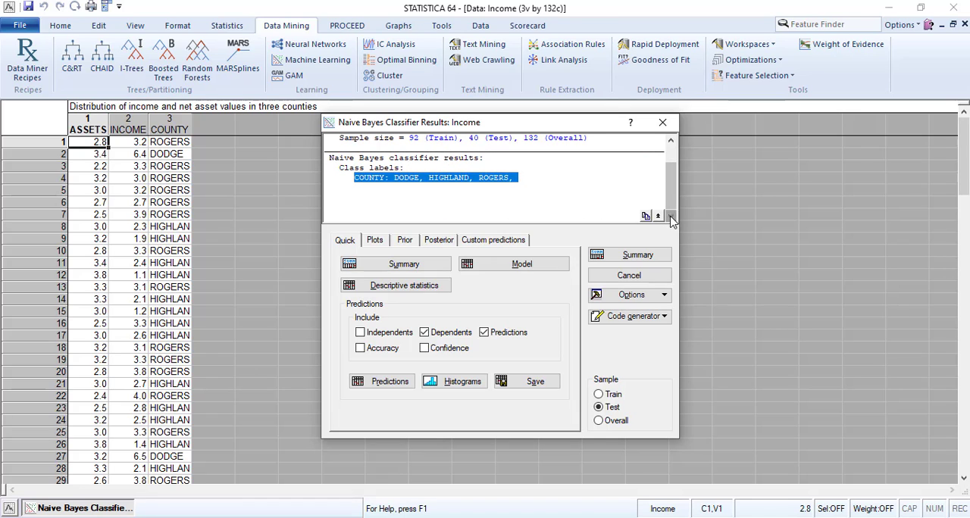
{"action": "scroll", "coordinate": [667, 174], "scroll_direction": "up", "scroll_amount": 1}
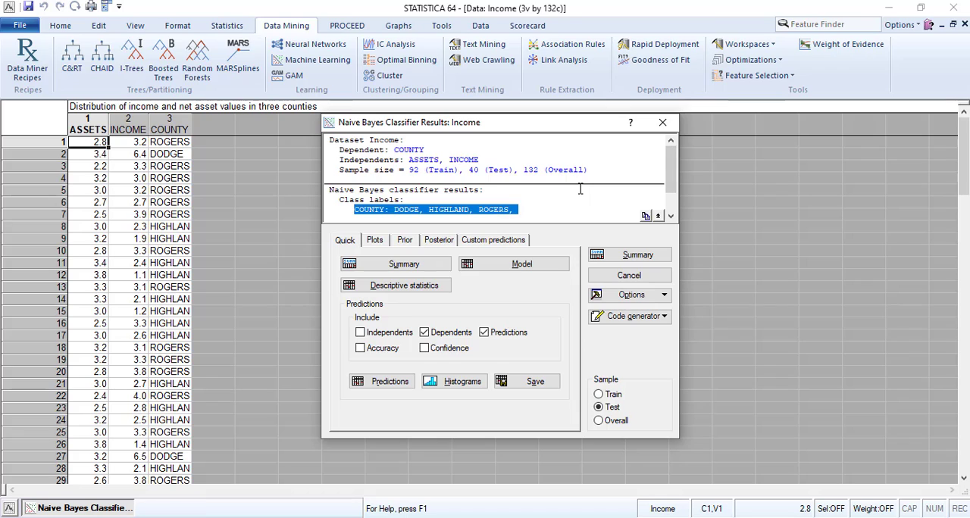
{"action": "left_click", "coordinate": [552, 176]}
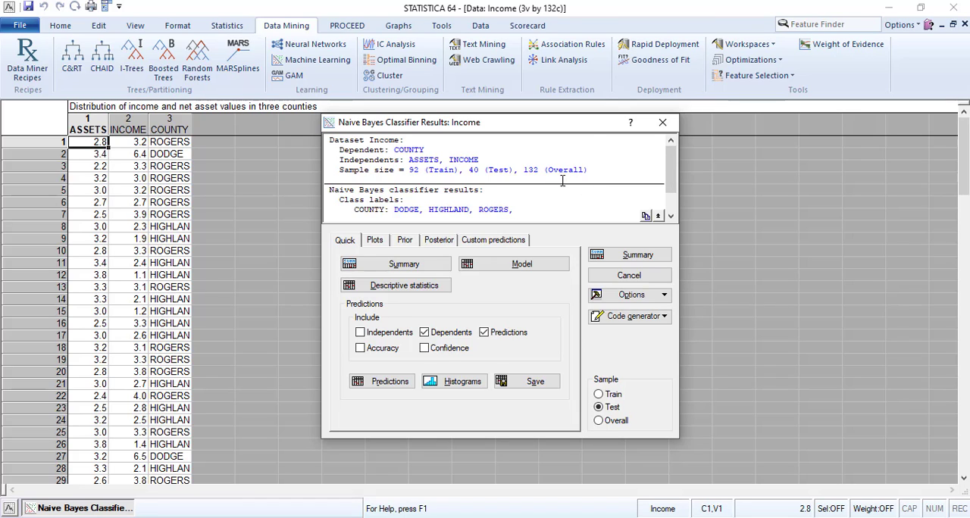
{"action": "scroll", "coordinate": [563, 181], "scroll_direction": "down", "scroll_amount": 1}
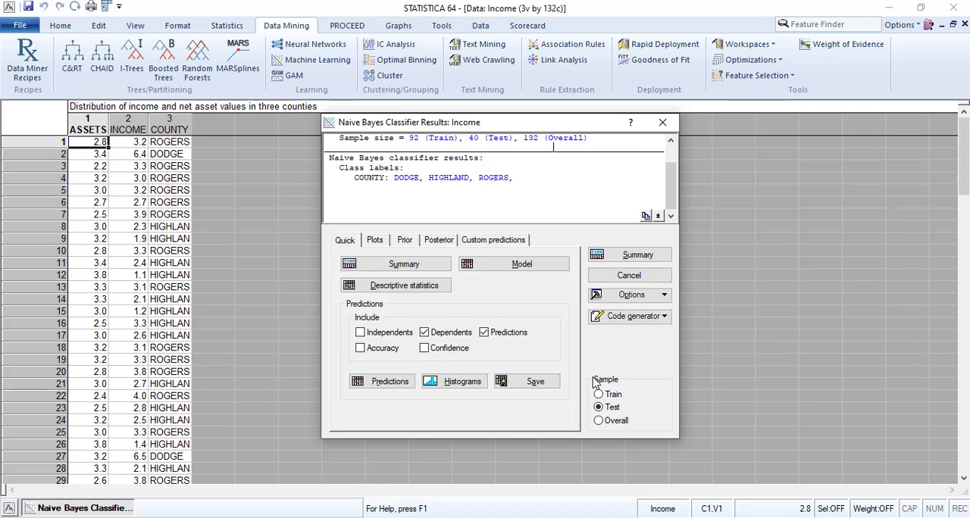
- Switch the results to the Train sample and generate the model summary and the descriptive statistics
{"action": "left_click", "coordinate": [601, 395]}
{"action": "left_click", "coordinate": [404, 263]}
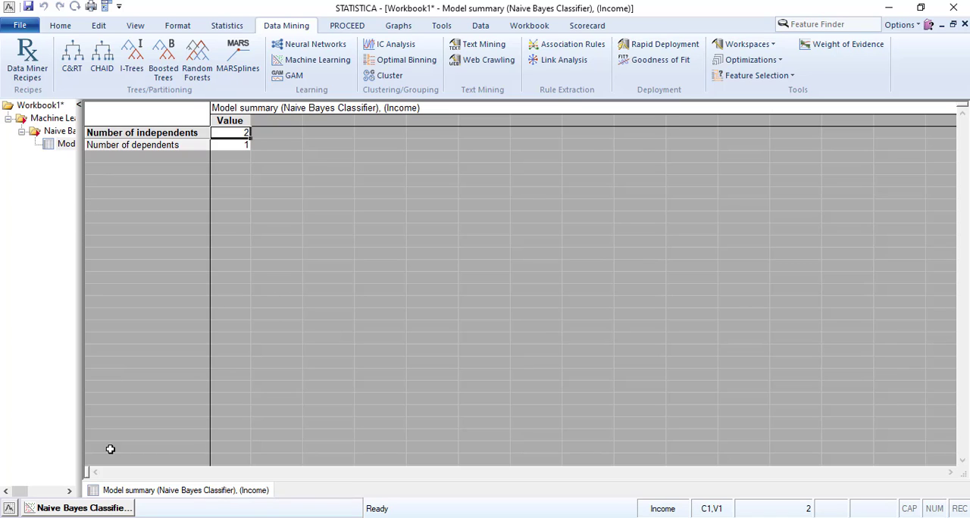
{"action": "left_click", "coordinate": [80, 508]}
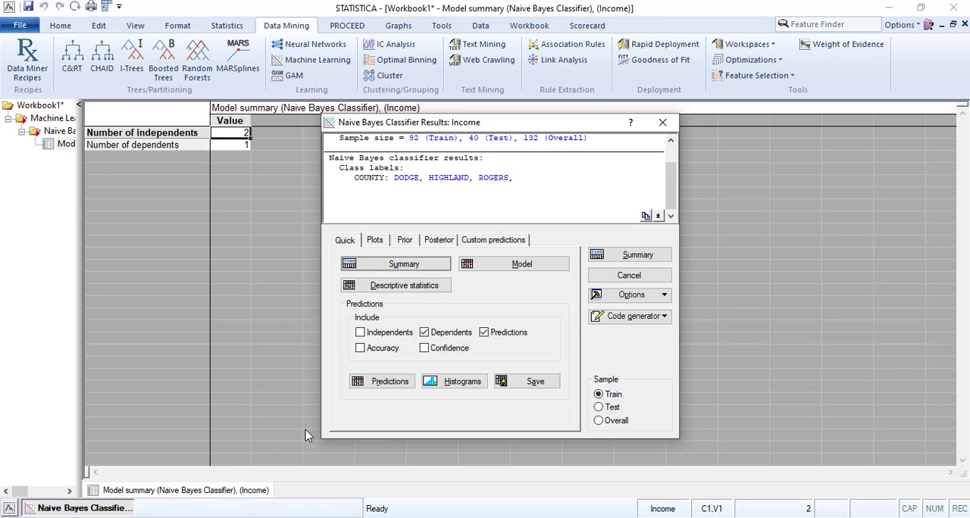
{"action": "left_click", "coordinate": [413, 286]}
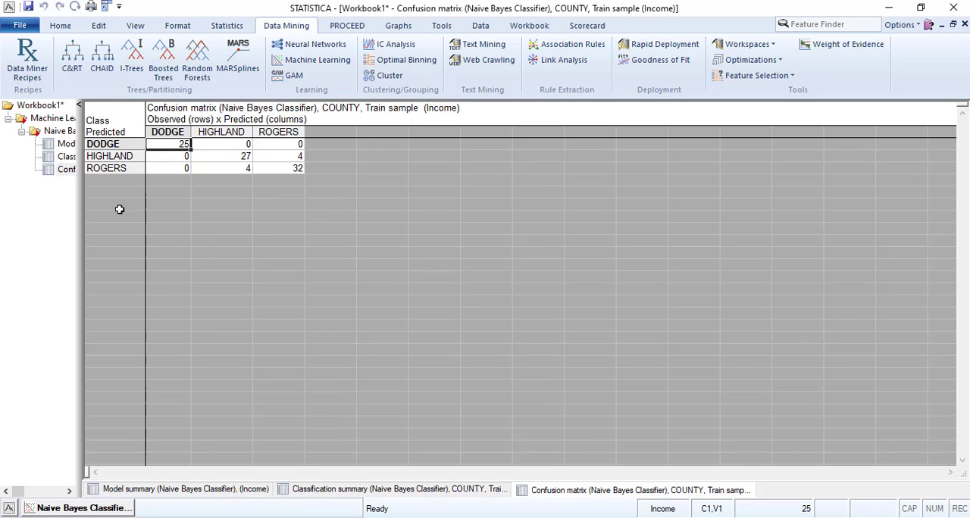
- Widen the workbook tree and review the classification summary, model summary and confusion matrix
{"action": "left_click_drag", "start_coordinate": [200, 215], "coordinate": [200, 215]}
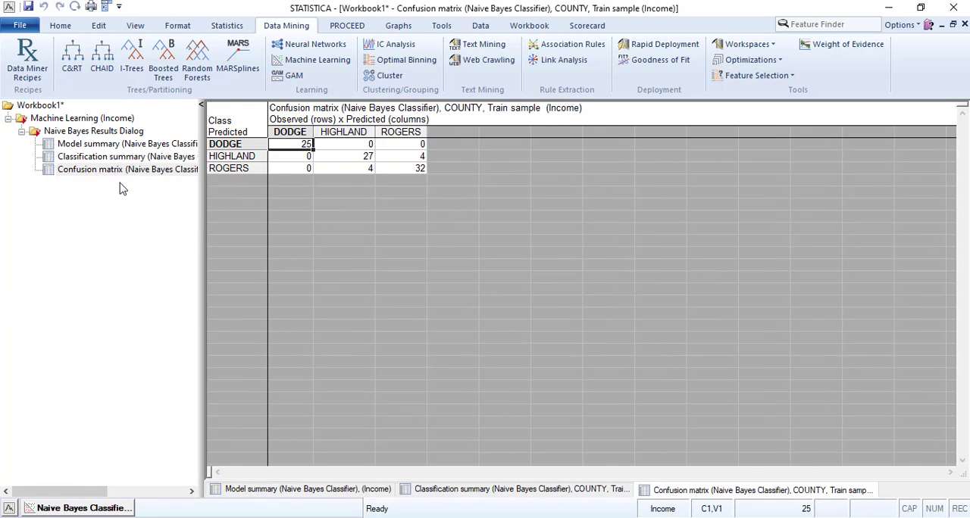
{"action": "left_click", "coordinate": [99, 157]}
{"action": "left_click", "coordinate": [130, 147]}
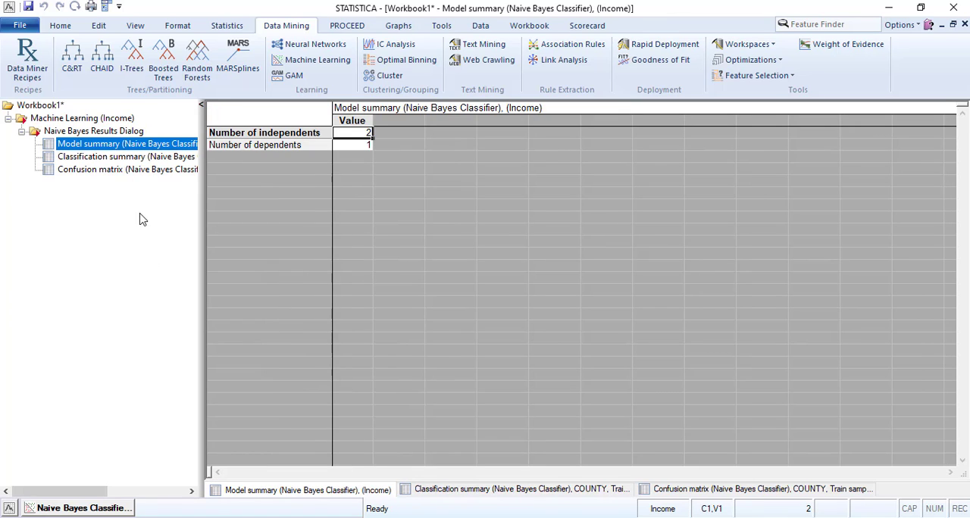
{"action": "left_click", "coordinate": [126, 171]}
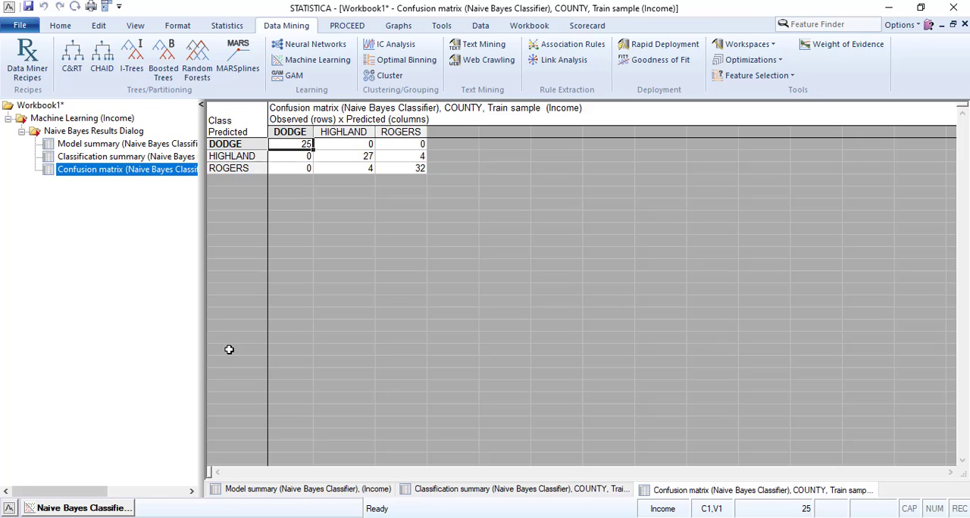
- Generate the Naive Bayes model spreadsheet and the Train sample predictions, and review the observed and predicted counties
{"action": "left_click", "coordinate": [79, 508]}
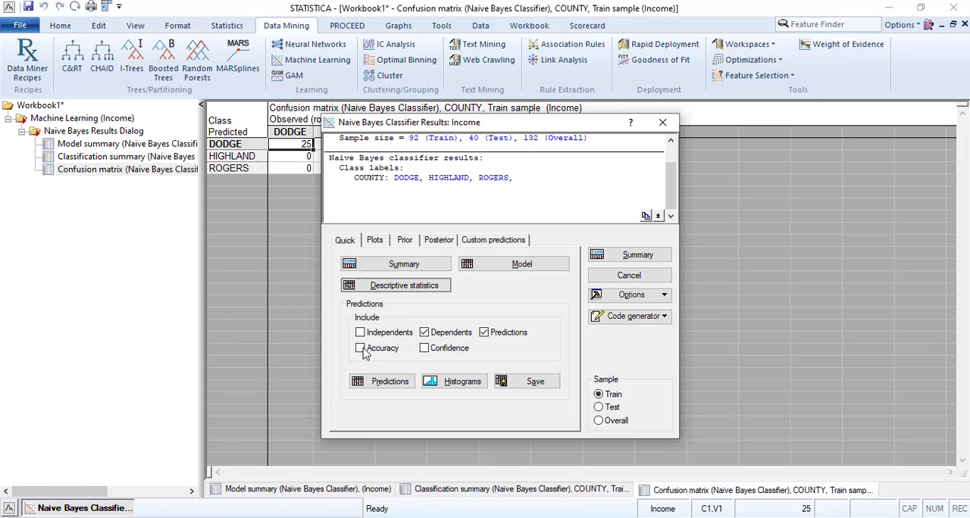
{"action": "left_click", "coordinate": [506, 267]}
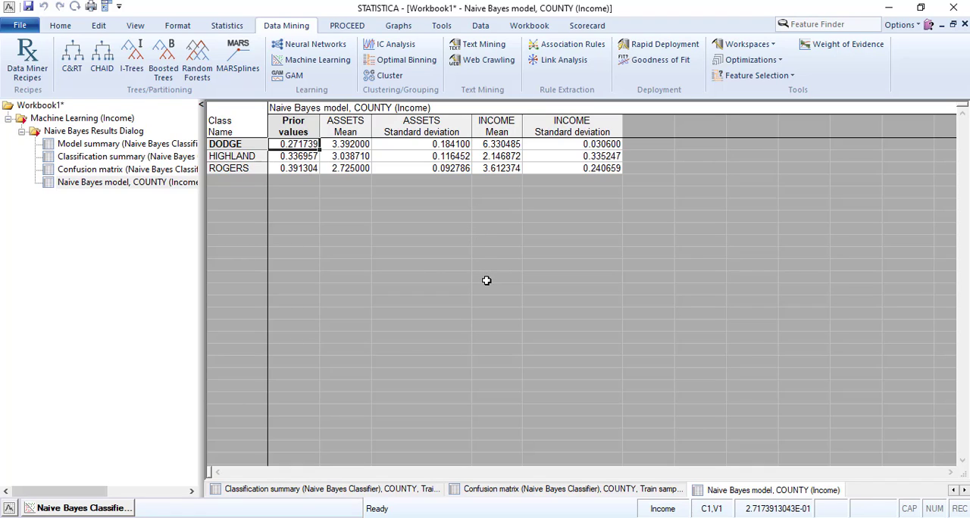
{"action": "left_click", "coordinate": [108, 509]}
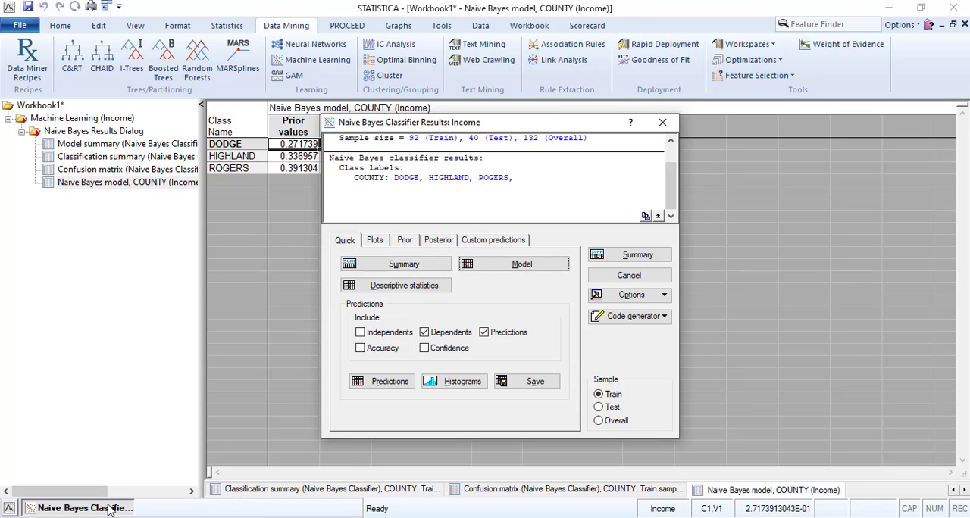
{"action": "left_click", "coordinate": [391, 384]}
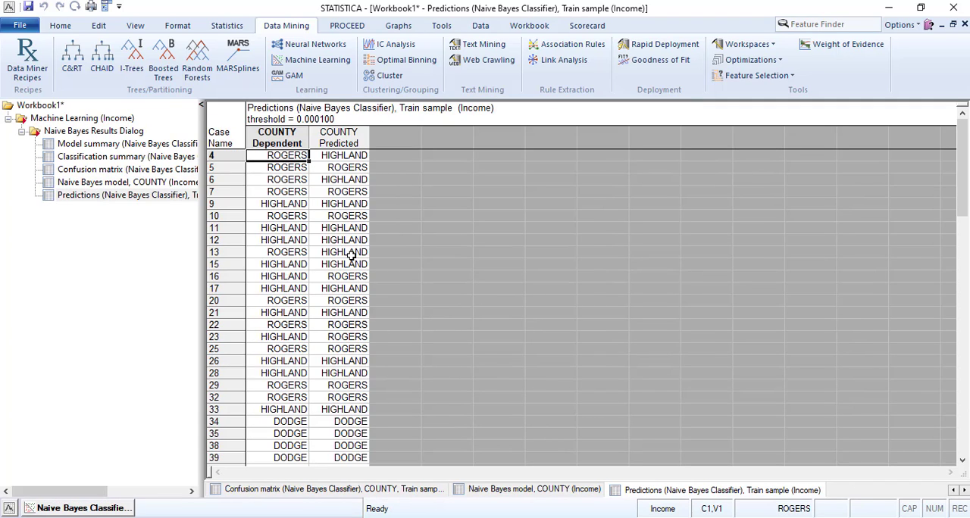
{"action": "scroll", "coordinate": [309, 213], "scroll_direction": "down", "scroll_amount": 15}
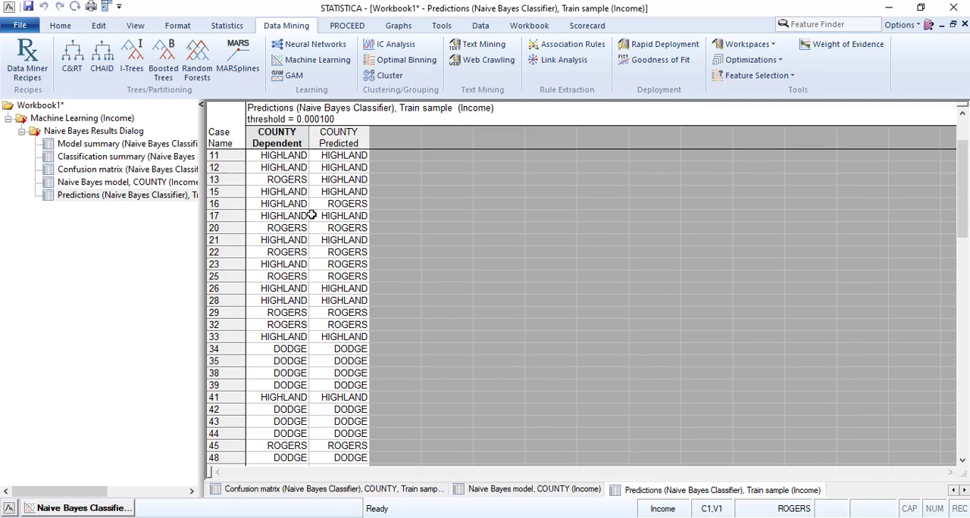
{"action": "scroll", "coordinate": [312, 218], "scroll_direction": "down", "scroll_amount": 5}
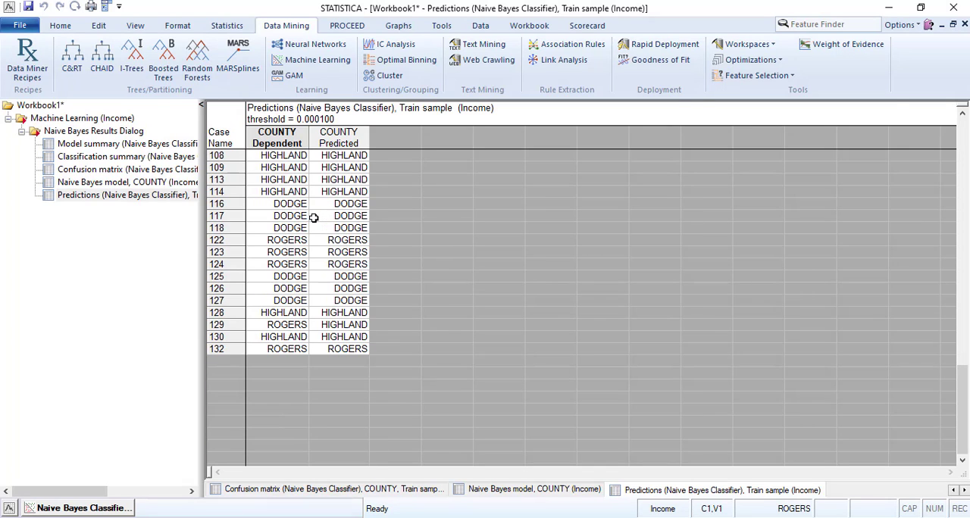
{"action": "scroll", "coordinate": [297, 299], "scroll_direction": "up", "scroll_amount": 20}
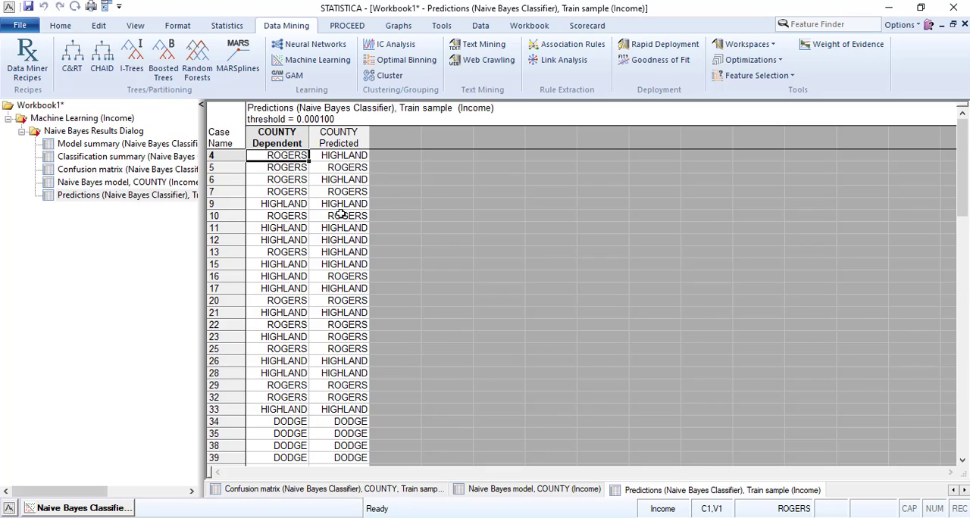
{"action": "left_click", "coordinate": [118, 509]}
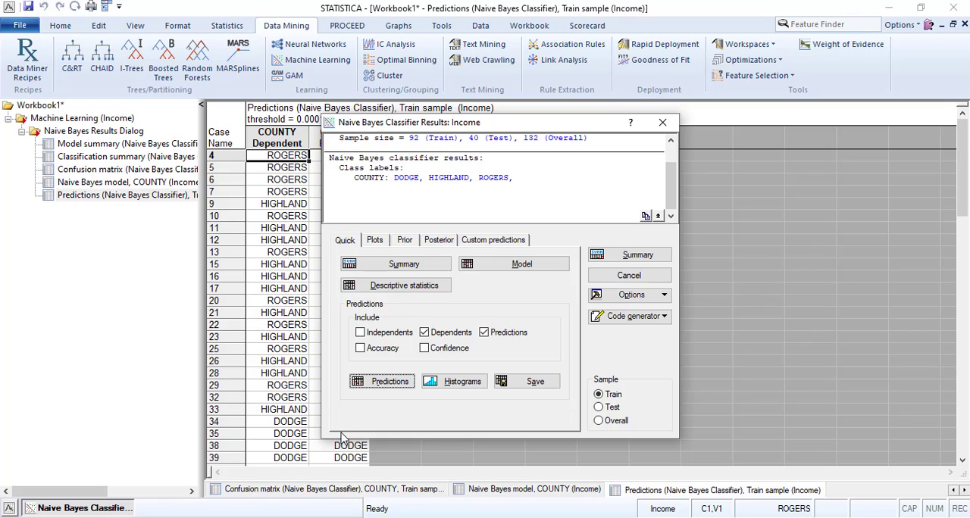
- Generate the Naive Bayes model spreadsheet again and compare it with the earlier COUNTY model spreadsheet in the workbook
{"action": "left_click", "coordinate": [481, 271]}
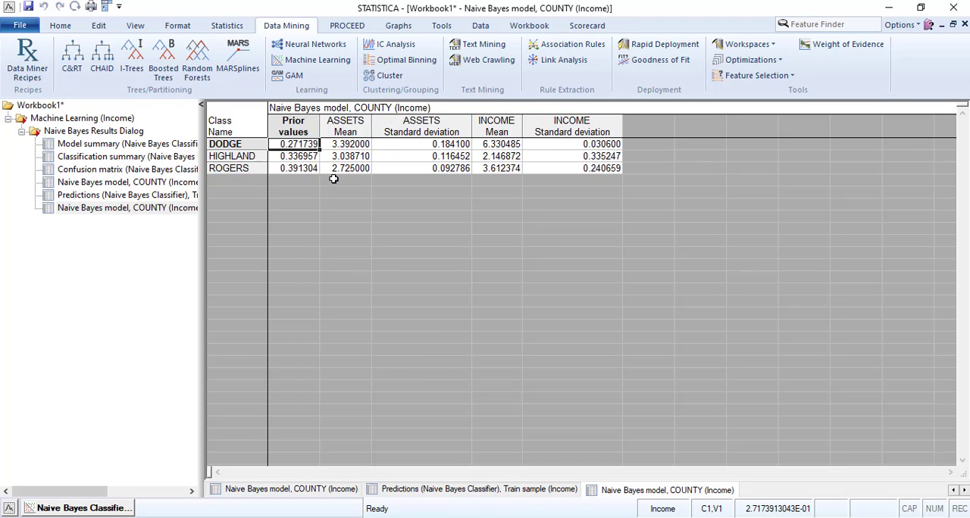
{"action": "left_click", "coordinate": [179, 185]}
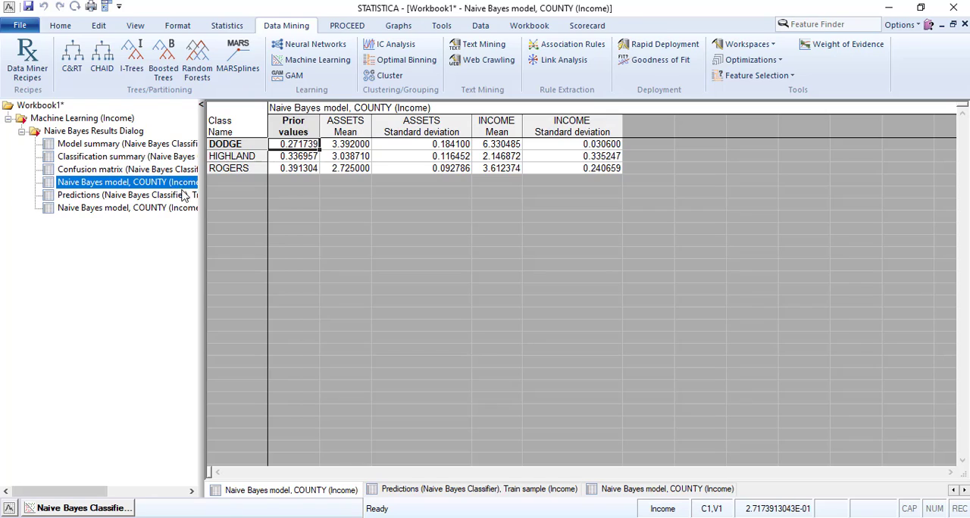
{"action": "left_click", "coordinate": [177, 208]}
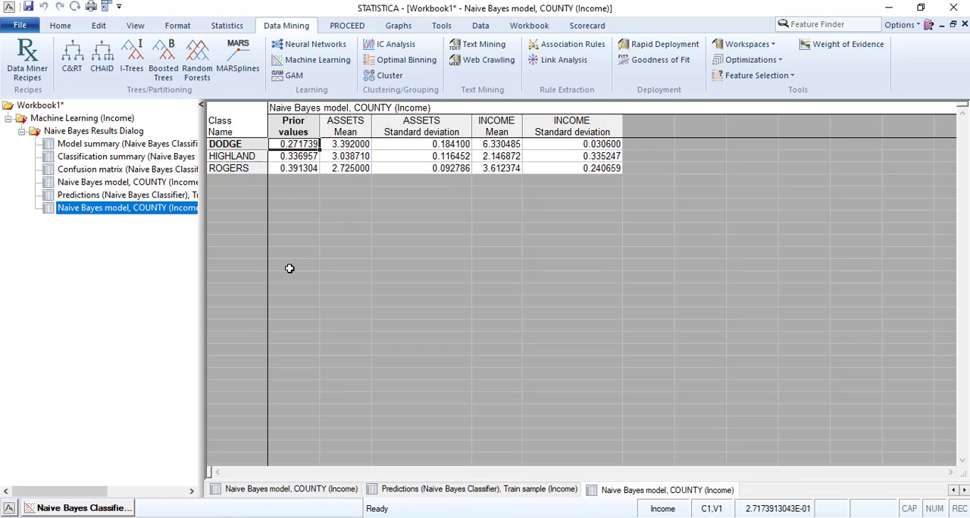
- Generate the Train sample predictions spreadsheet again and review the observed and predicted counties through the last case
{"action": "left_click", "coordinate": [76, 508]}
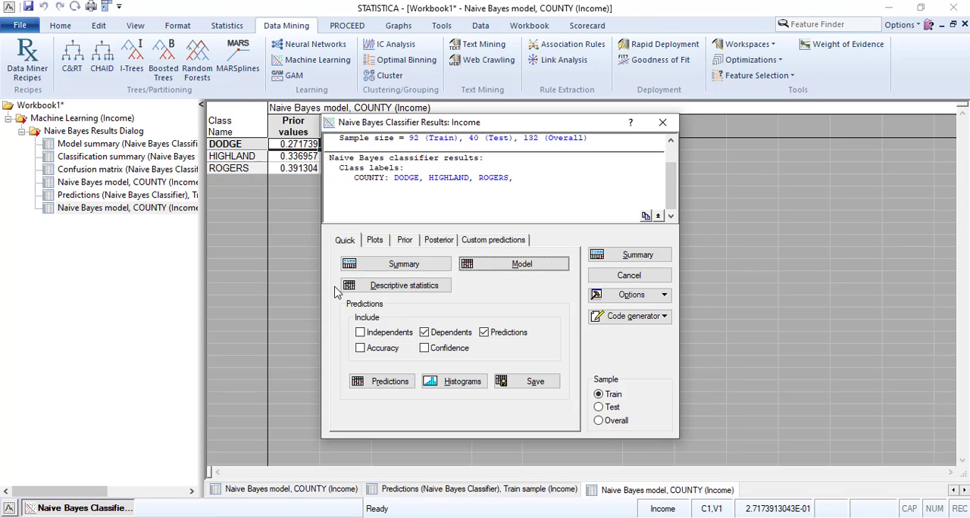
{"action": "left_click", "coordinate": [390, 382]}
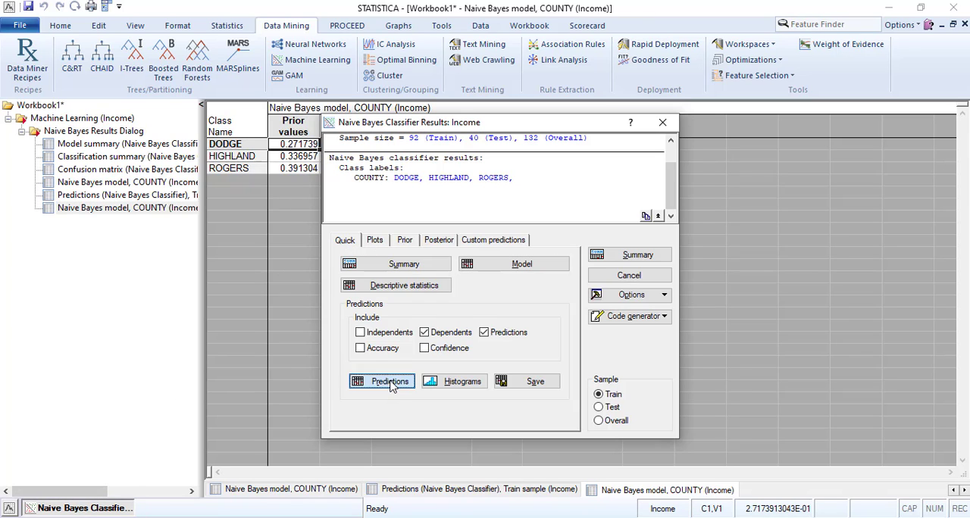
{"action": "scroll", "coordinate": [324, 274], "scroll_direction": "down", "scroll_amount": 5}
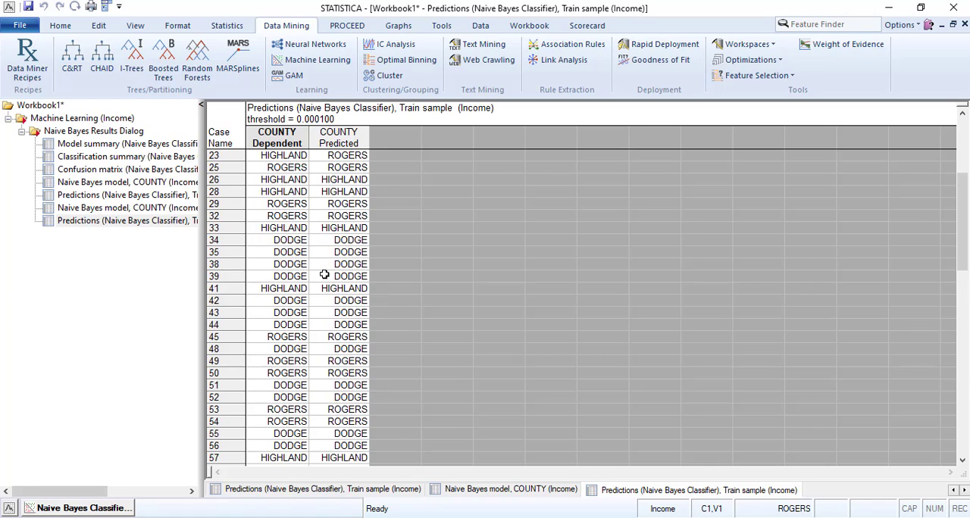
{"action": "scroll", "coordinate": [325, 275], "scroll_direction": "down", "scroll_amount": 10}
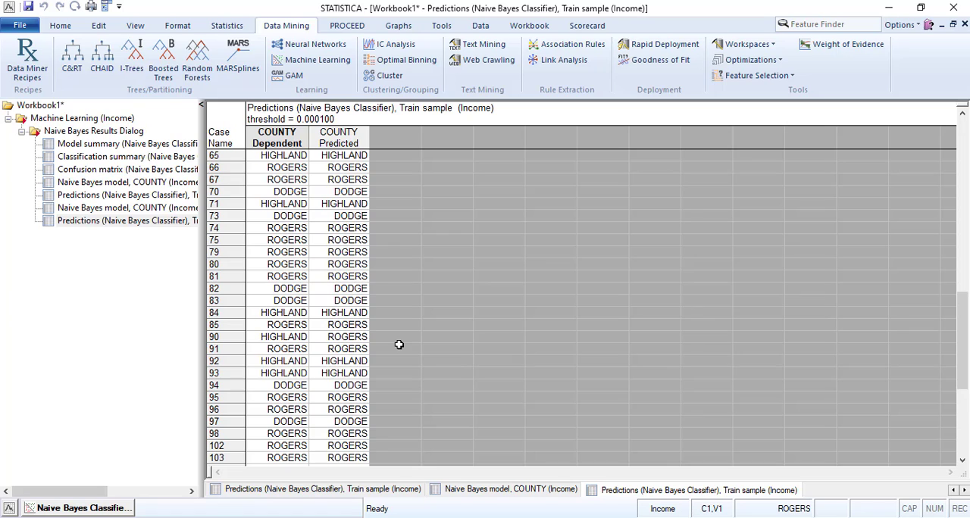
{"action": "scroll", "coordinate": [344, 348], "scroll_direction": "down", "scroll_amount": 8}
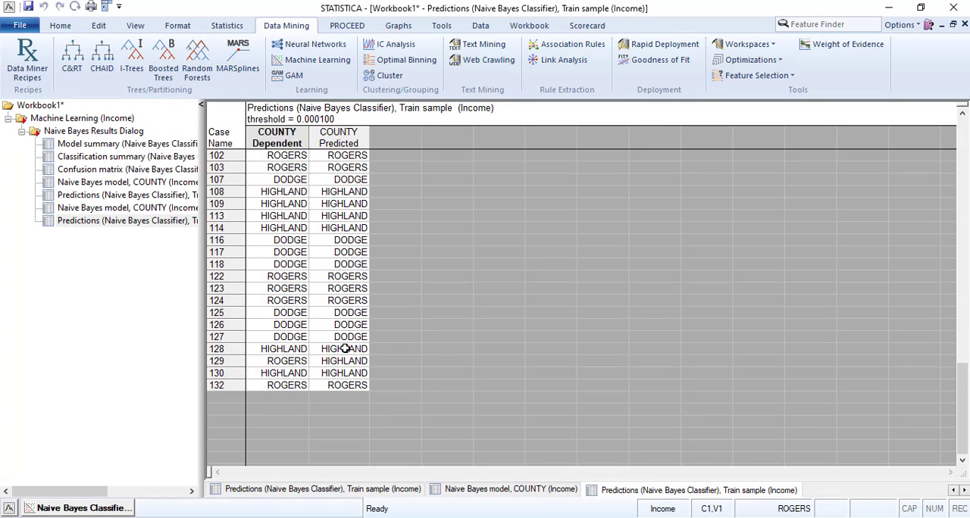
{"action": "scroll", "coordinate": [345, 349], "scroll_direction": "up", "scroll_amount": 6}
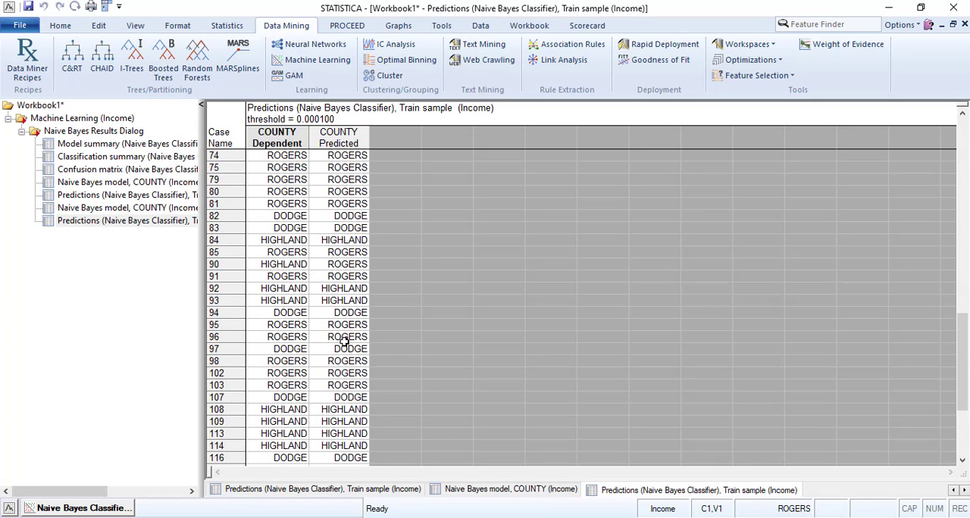
{"action": "scroll", "coordinate": [345, 341], "scroll_direction": "up", "scroll_amount": 10}
- Include Accuracy in the predictions output and generate the Train sample predictions spreadsheet
{"action": "left_click", "coordinate": [79, 509]}
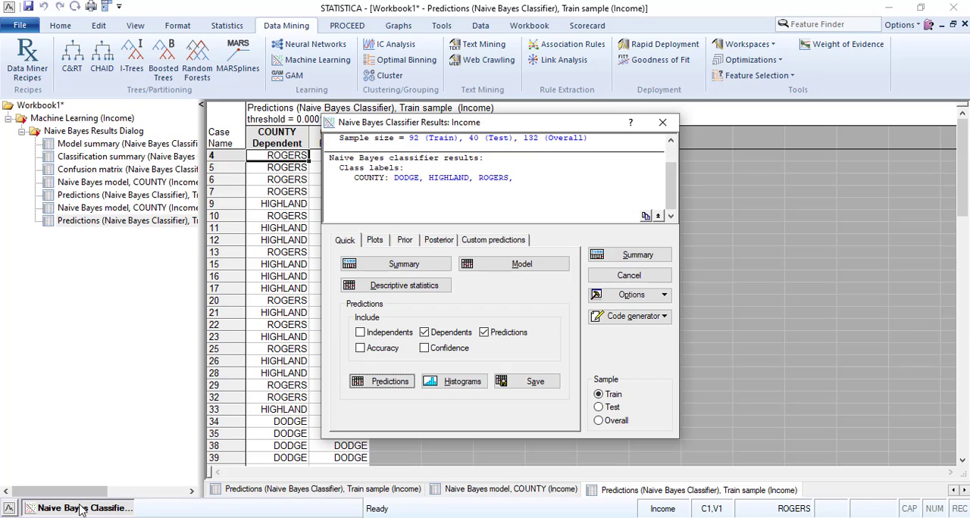
{"action": "left_click", "coordinate": [361, 348]}
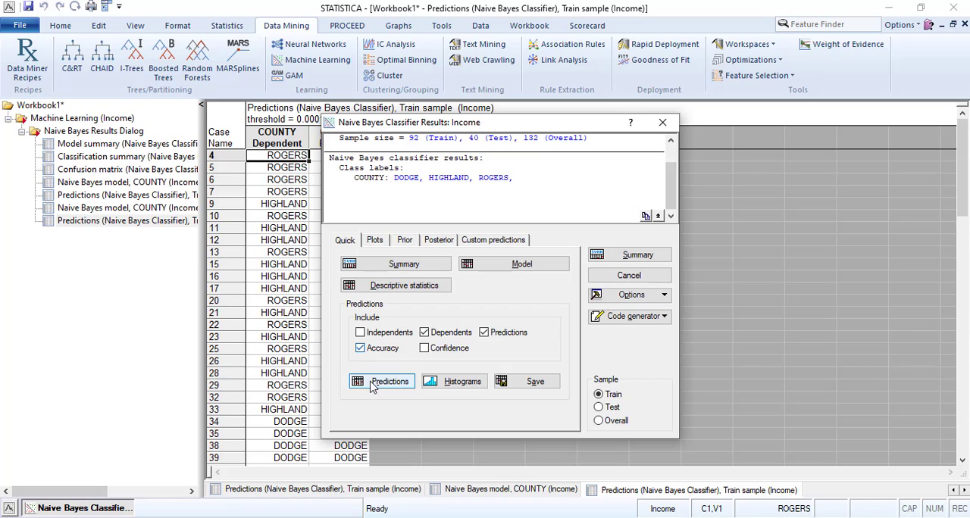
{"action": "left_click", "coordinate": [381, 382]}
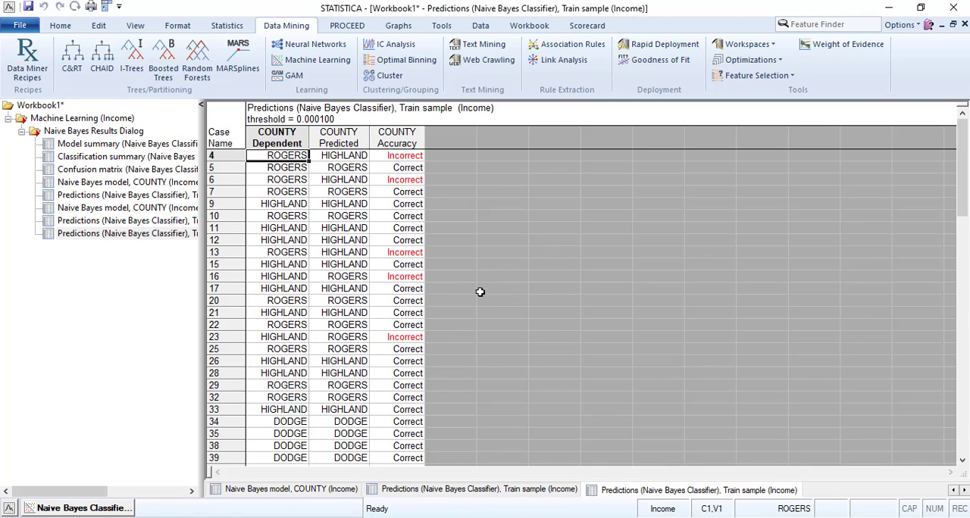
- Examine the COUNTY Accuracy column of the Train sample predictions, going through each case marked Incorrect
{"action": "scroll", "coordinate": [474, 296], "scroll_direction": "down", "scroll_amount": 15}
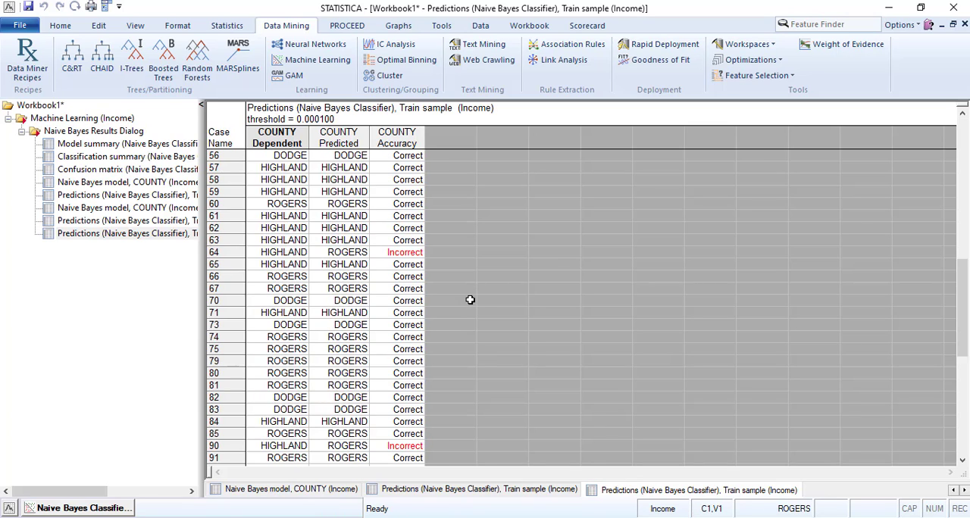
{"action": "scroll", "coordinate": [469, 301], "scroll_direction": "down", "scroll_amount": 10}
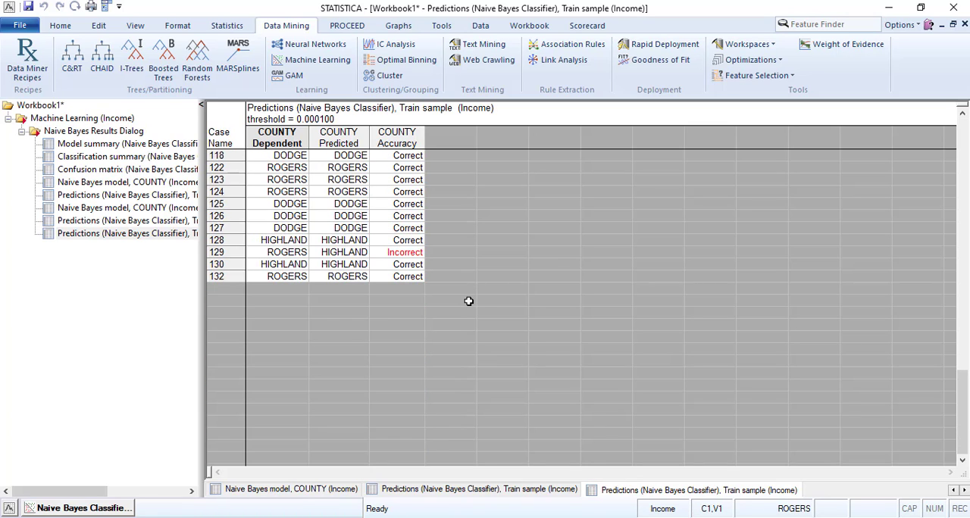
{"action": "scroll", "coordinate": [469, 301], "scroll_direction": "up", "scroll_amount": 1}
{"action": "left_click", "coordinate": [407, 293]}
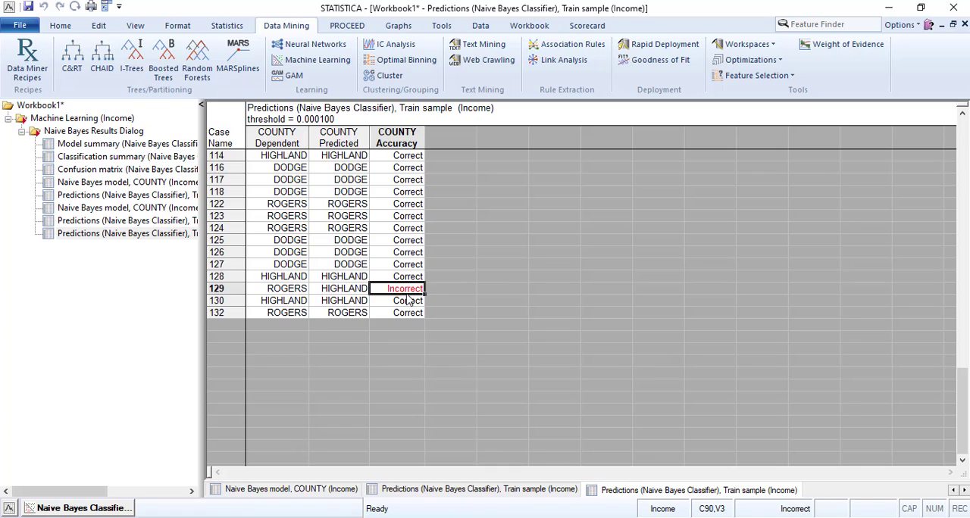
{"action": "scroll", "coordinate": [434, 290], "scroll_direction": "up", "scroll_amount": 8}
{"action": "scroll", "coordinate": [433, 289], "scroll_direction": "up", "scroll_amount": 3}
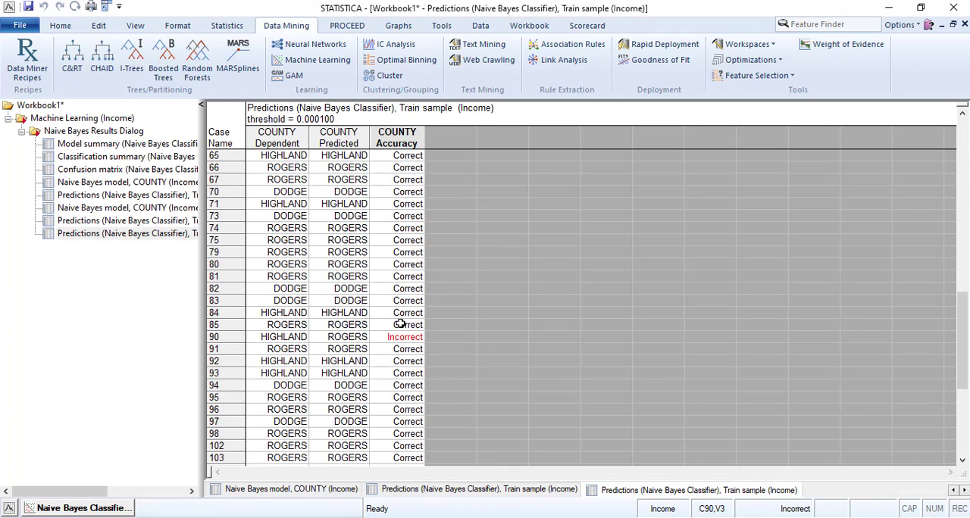
{"action": "left_click", "coordinate": [398, 337]}
{"action": "scroll", "coordinate": [414, 303], "scroll_direction": "up", "scroll_amount": 4}
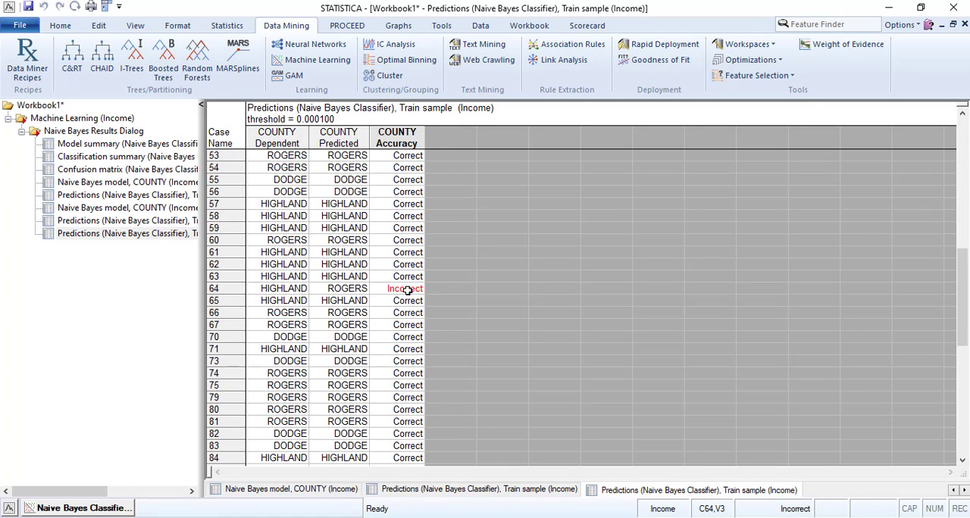
{"action": "left_click", "coordinate": [407, 290]}
{"action": "scroll", "coordinate": [409, 289], "scroll_direction": "up", "scroll_amount": 10}
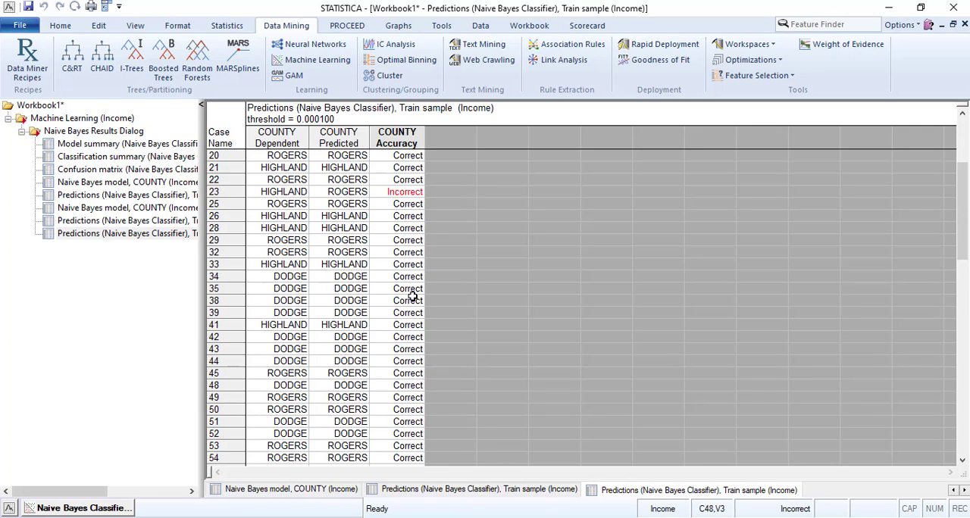
{"action": "left_click", "coordinate": [409, 265]}
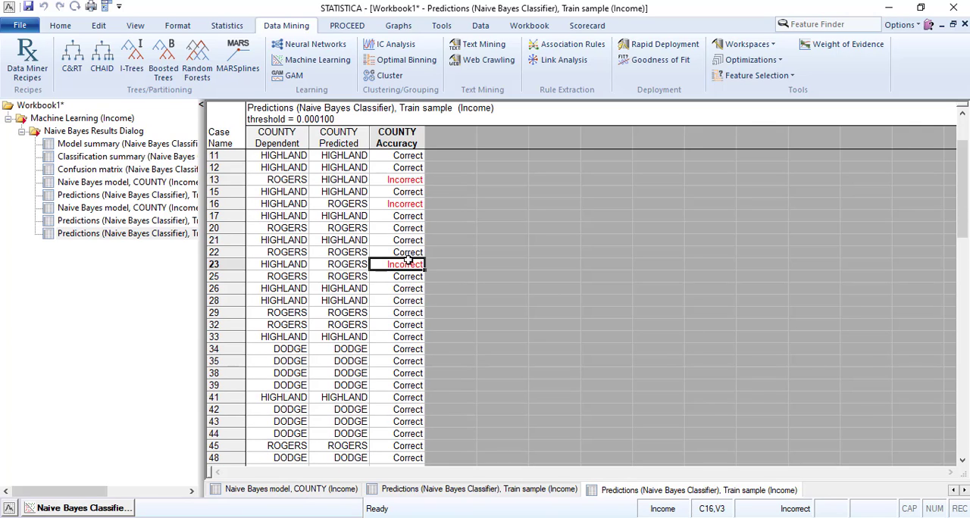
{"action": "left_click", "coordinate": [395, 203]}
{"action": "left_click", "coordinate": [395, 181]}
{"action": "scroll", "coordinate": [428, 241], "scroll_direction": "up", "scroll_amount": 3}
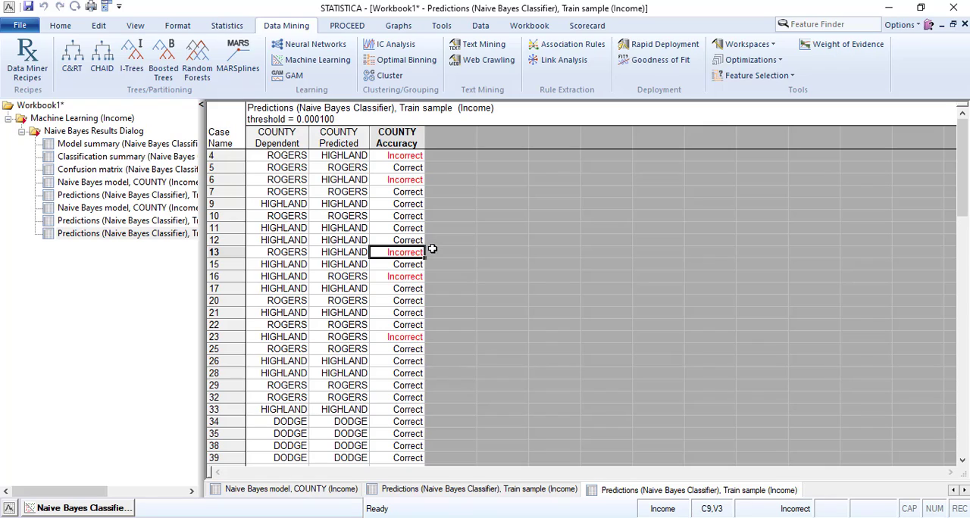
{"action": "left_click", "coordinate": [407, 182]}
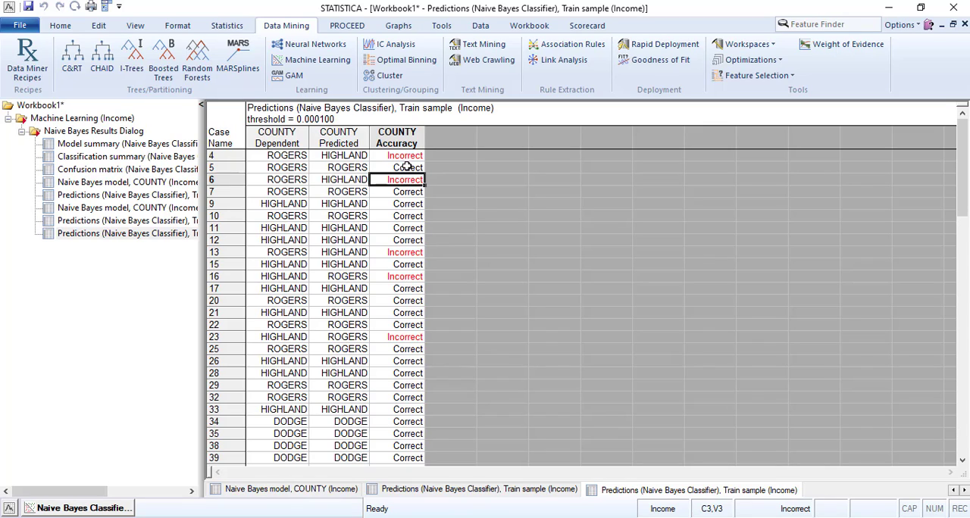
{"action": "left_click", "coordinate": [407, 156]}
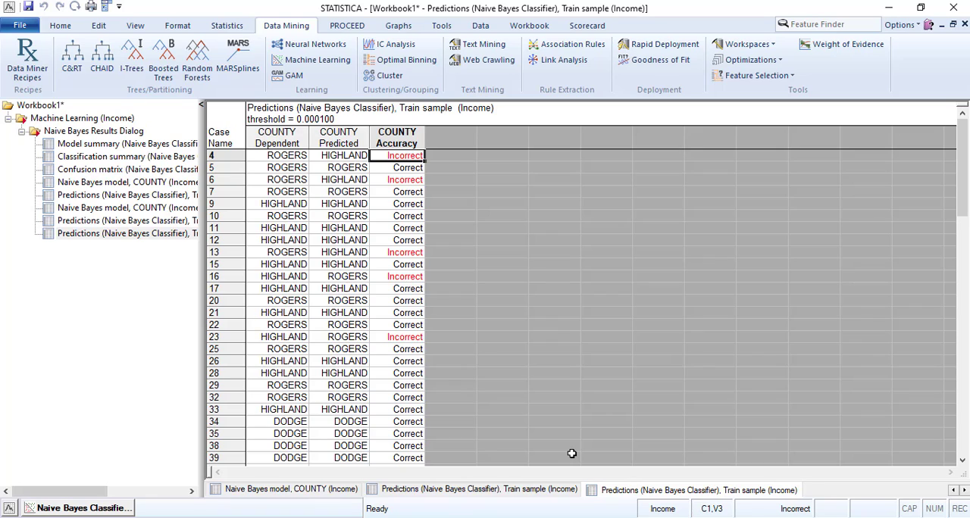
- Switch the results to the Test sample and generate its predictions spreadsheet with accuracy included
{"action": "left_click", "coordinate": [79, 506]}
{"action": "left_click", "coordinate": [600, 407]}
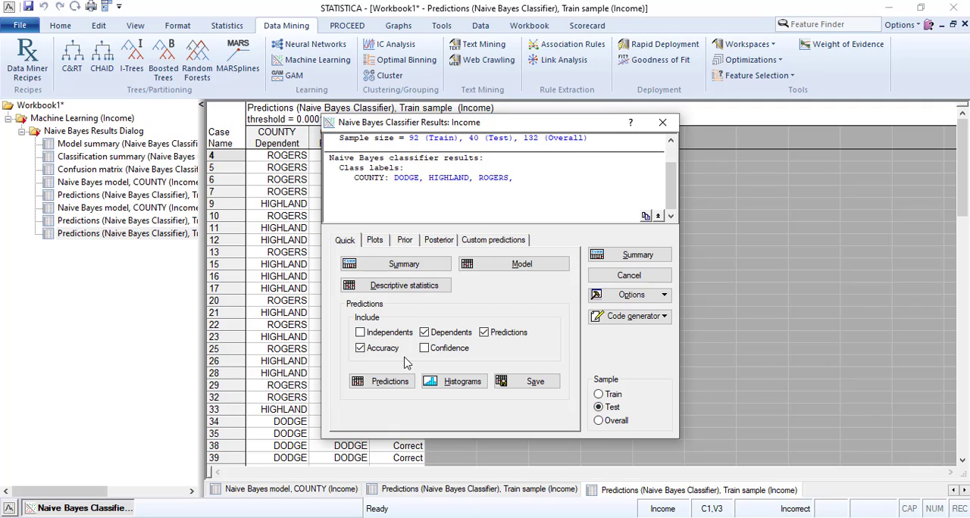
{"action": "left_click", "coordinate": [385, 381]}
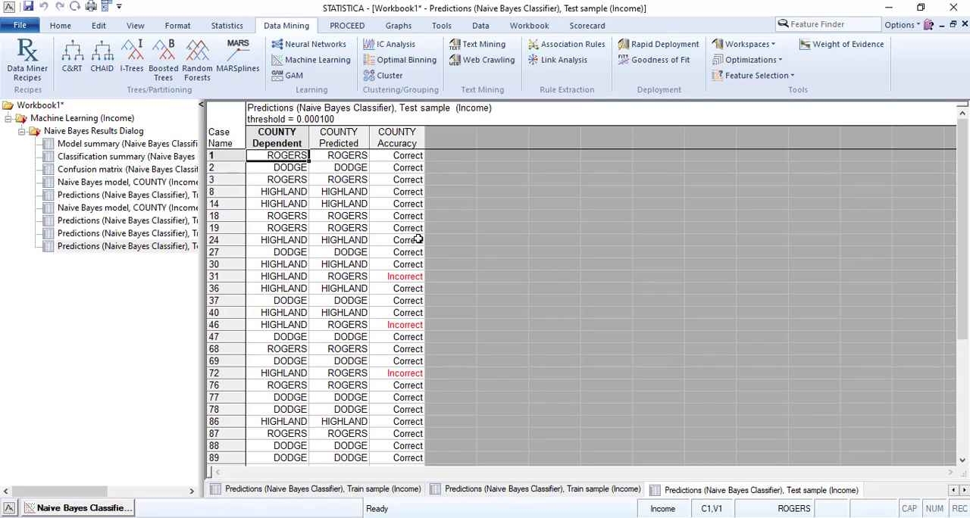
- Examine the COUNTY Accuracy column of the Test sample predictions, going through each case marked Incorrect
{"action": "left_click", "coordinate": [408, 277]}
{"action": "left_click", "coordinate": [409, 326]}
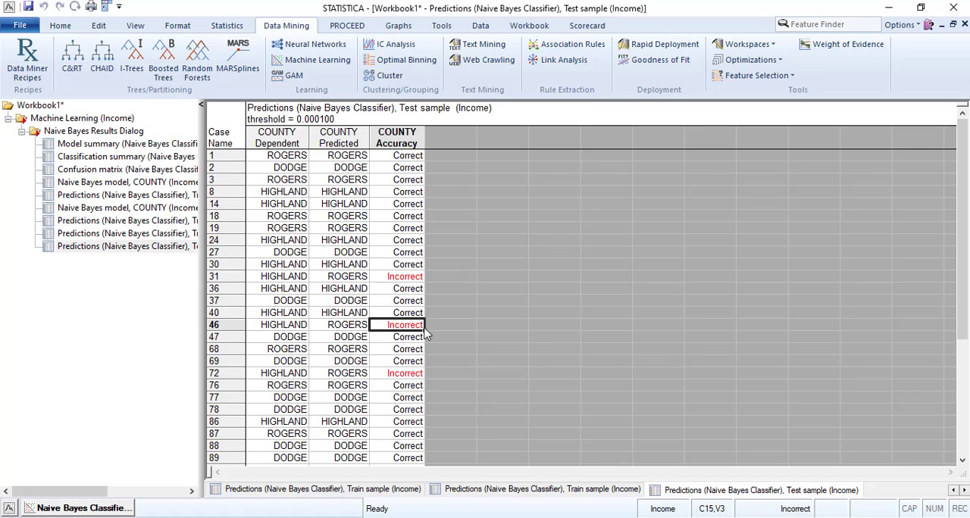
{"action": "left_click", "coordinate": [402, 373]}
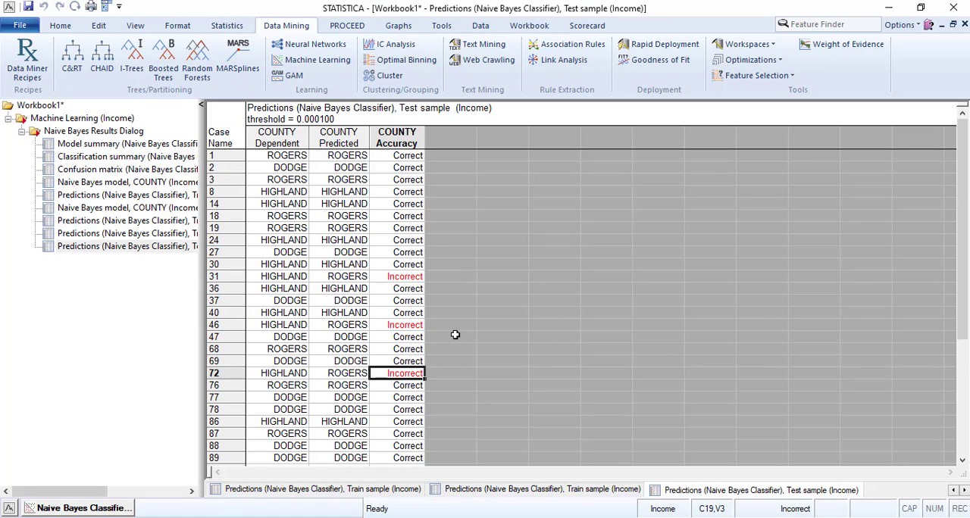
{"action": "scroll", "coordinate": [455, 335], "scroll_direction": "down", "scroll_amount": 5}
{"action": "left_click", "coordinate": [415, 388]}
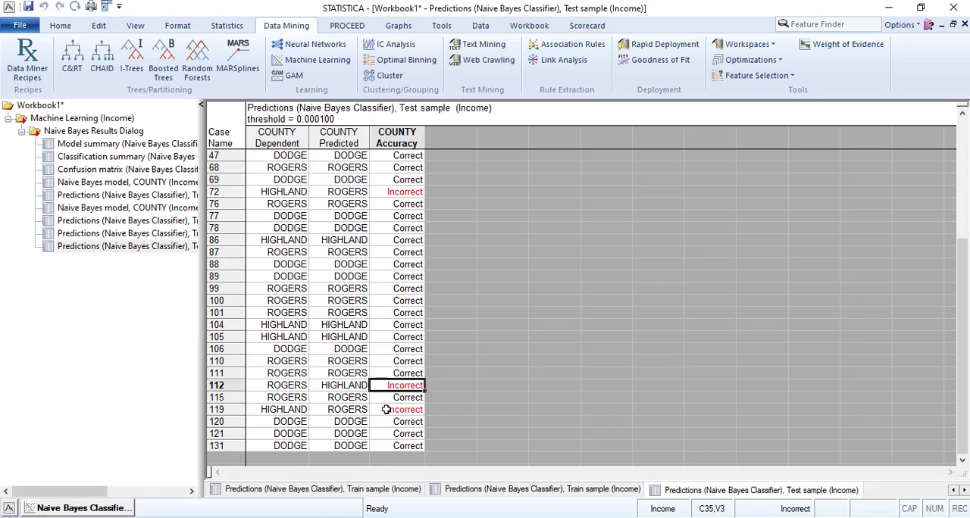
{"action": "left_click", "coordinate": [385, 409]}
{"action": "scroll", "coordinate": [490, 359], "scroll_direction": "down", "scroll_amount": 5}
{"action": "scroll", "coordinate": [490, 359], "scroll_direction": "up", "scroll_amount": 10}
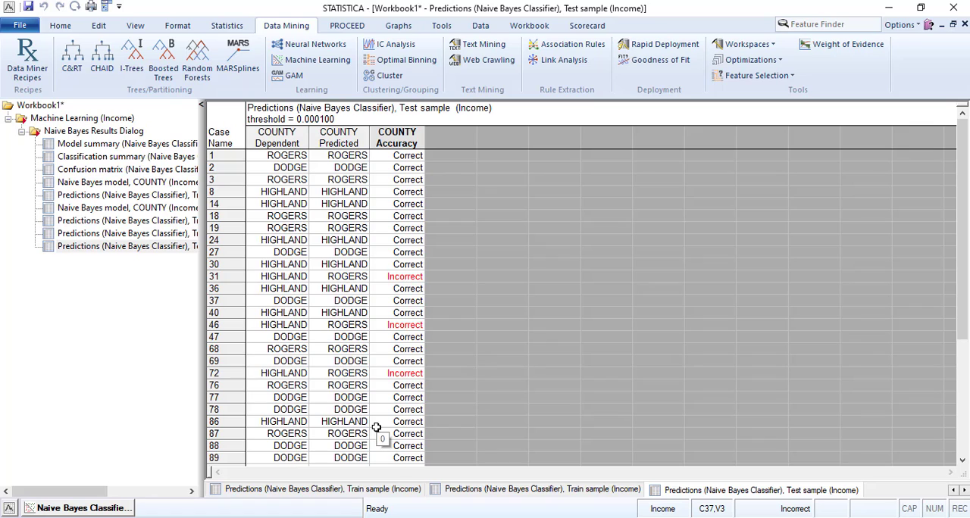
- Compare the case numbers and accuracy entries in the Train and Test sample predictions spreadsheets
{"action": "left_click", "coordinate": [116, 235]}
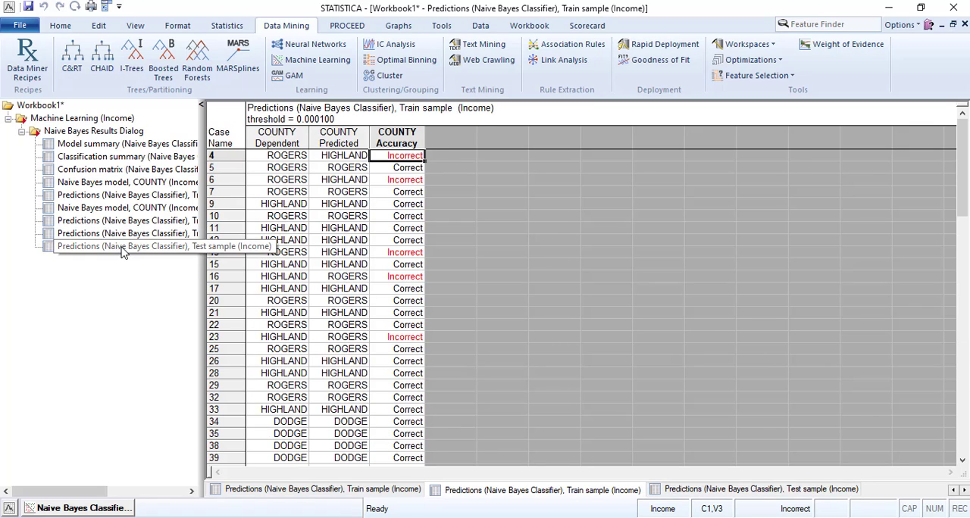
{"action": "left_click", "coordinate": [153, 248]}
{"action": "left_click", "coordinate": [214, 276]}
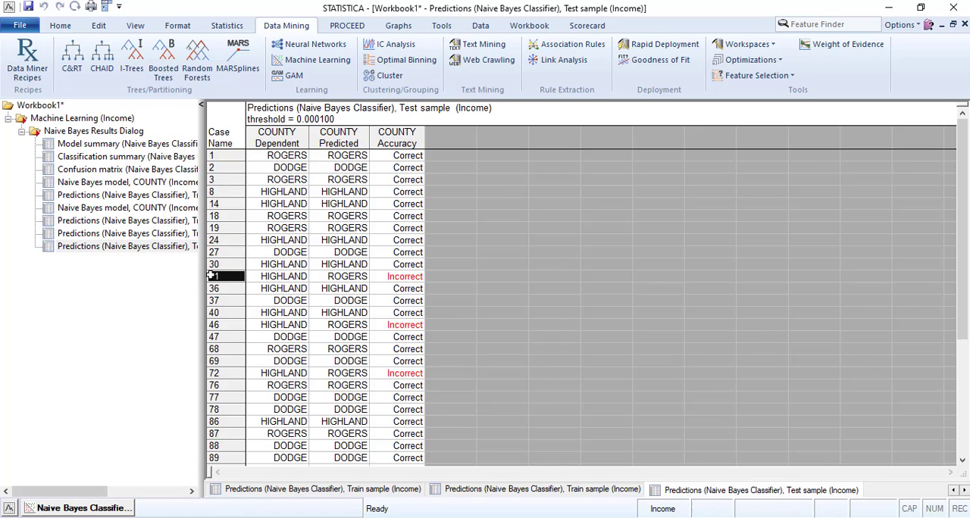
{"action": "left_click", "coordinate": [139, 235]}
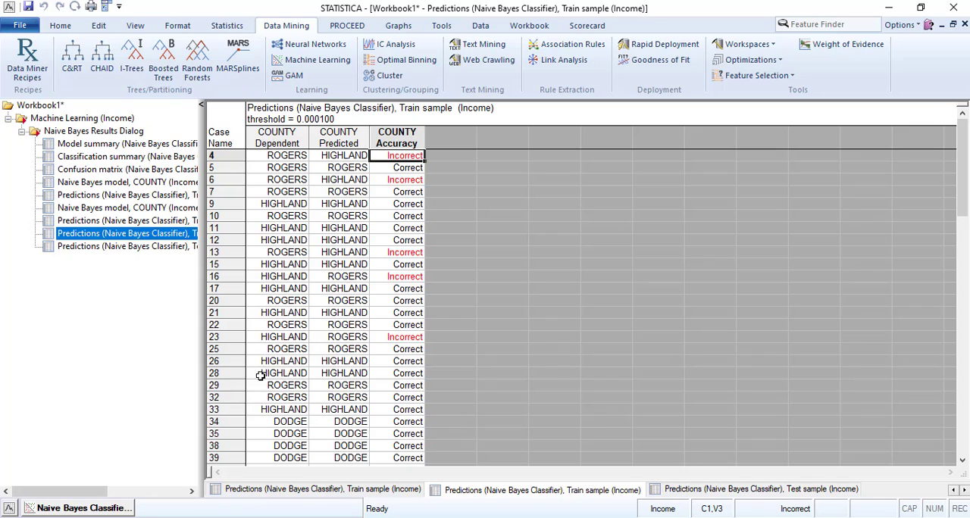
{"action": "left_click", "coordinate": [136, 249]}
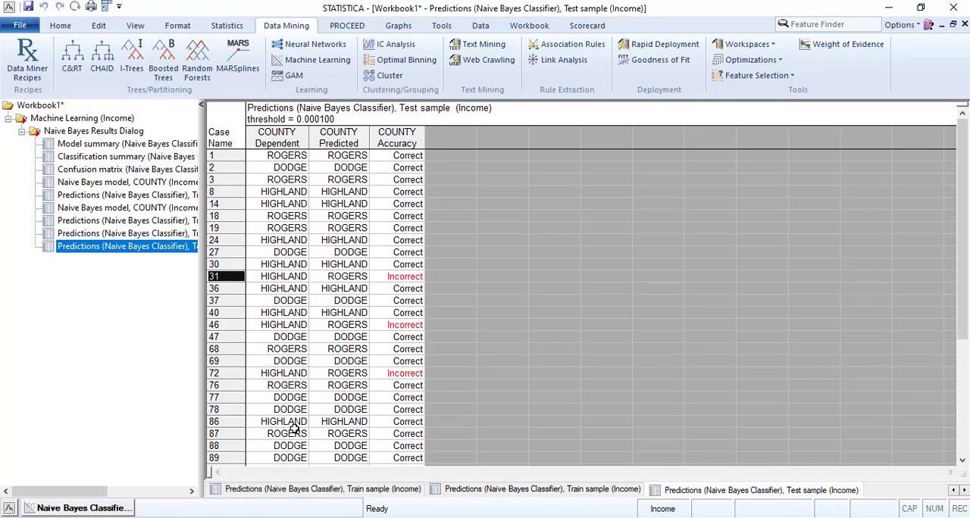
{"action": "left_click", "coordinate": [131, 233]}
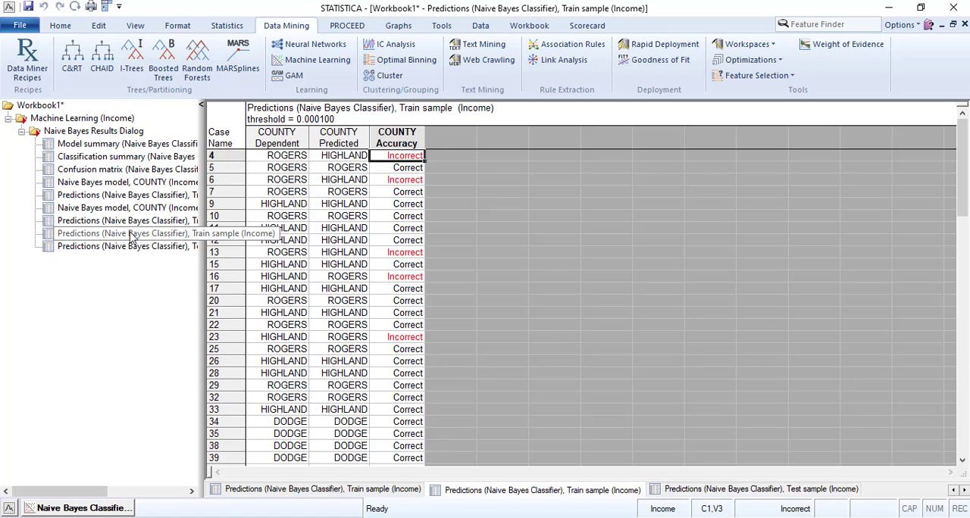
{"action": "scroll", "coordinate": [325, 388], "scroll_direction": "down", "scroll_amount": 3}
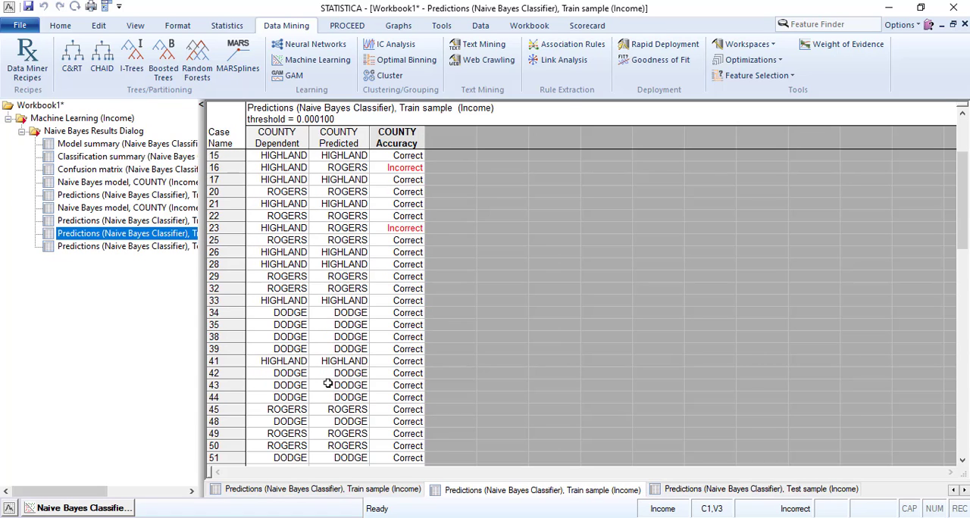
{"action": "scroll", "coordinate": [315, 416], "scroll_direction": "down", "scroll_amount": 7}
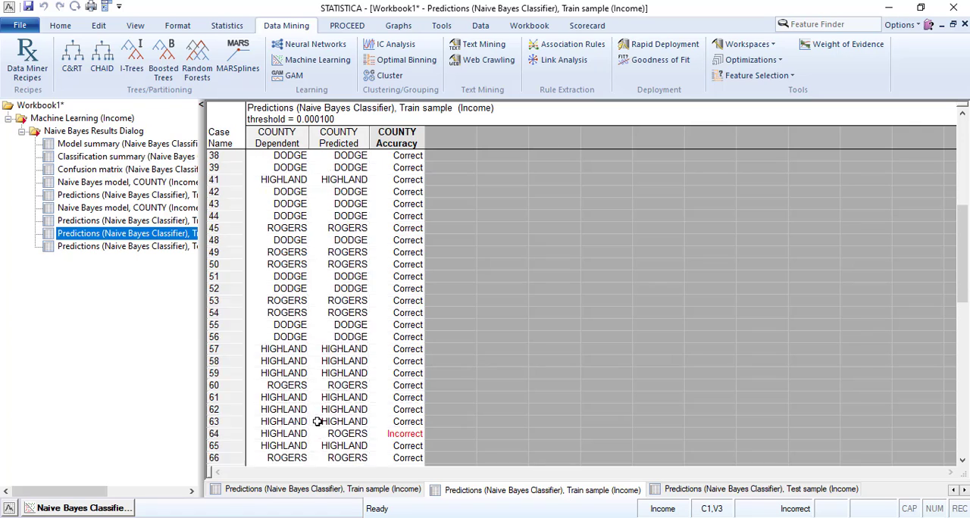
- Generate the Test sample histograms for COUNTY and review the Observed, Predictions and Accuracy plots
{"action": "scroll", "coordinate": [317, 416], "scroll_direction": "down", "scroll_amount": 7}
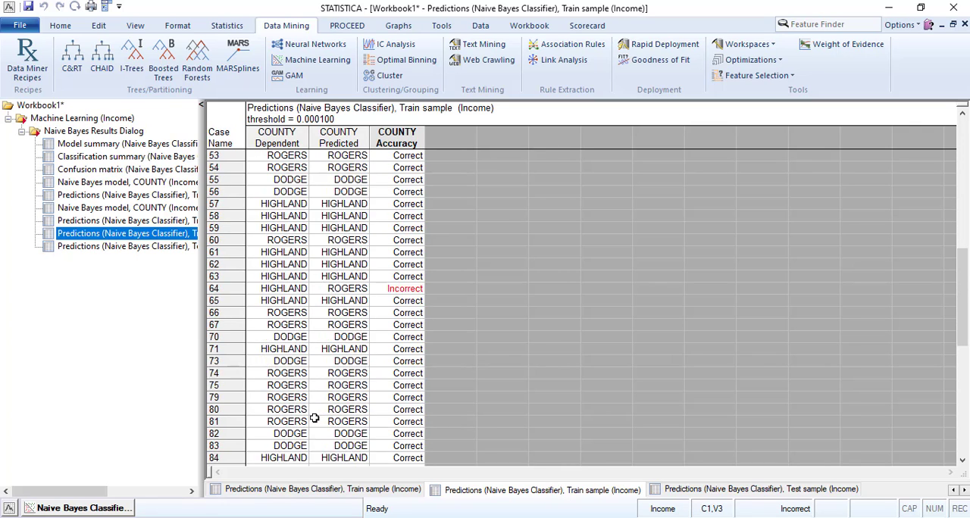
{"action": "left_click", "coordinate": [95, 506]}
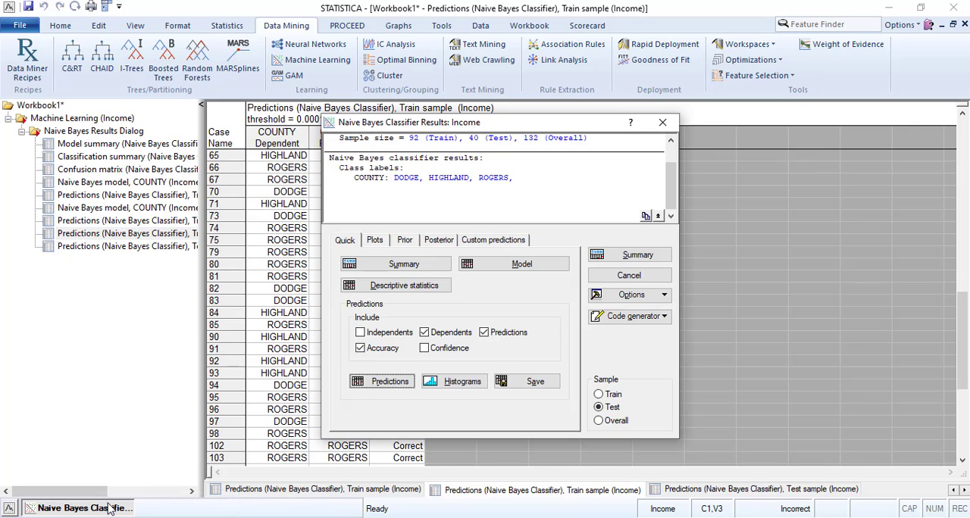
{"action": "left_click", "coordinate": [449, 384]}
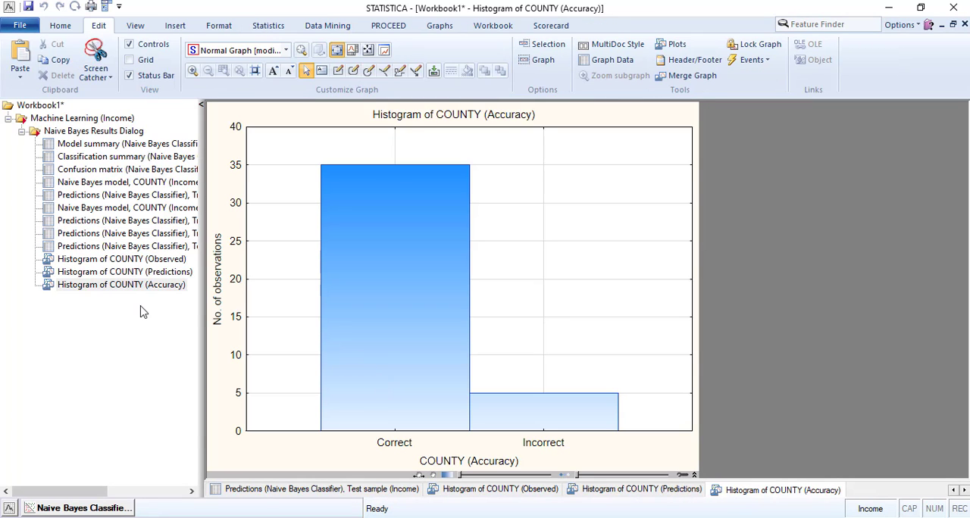
{"action": "left_click", "coordinate": [124, 262]}
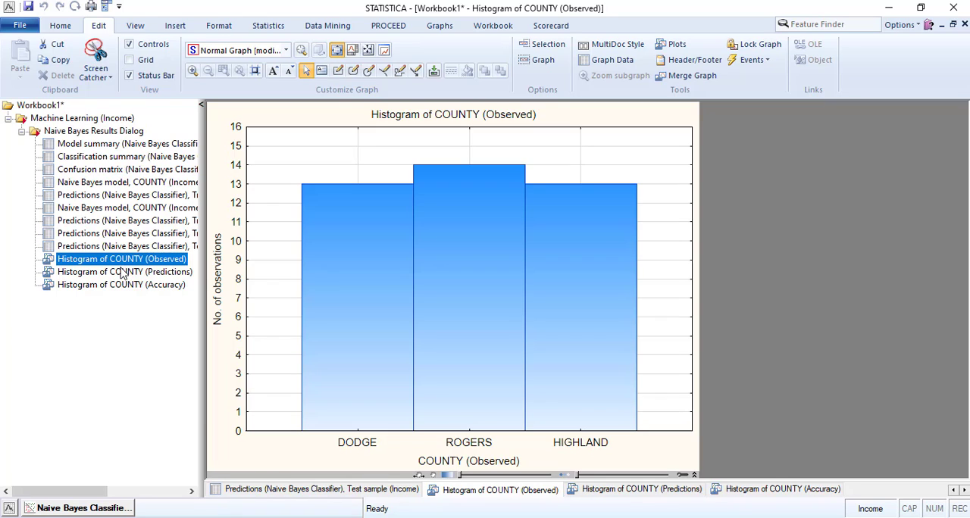
{"action": "left_click", "coordinate": [122, 275]}
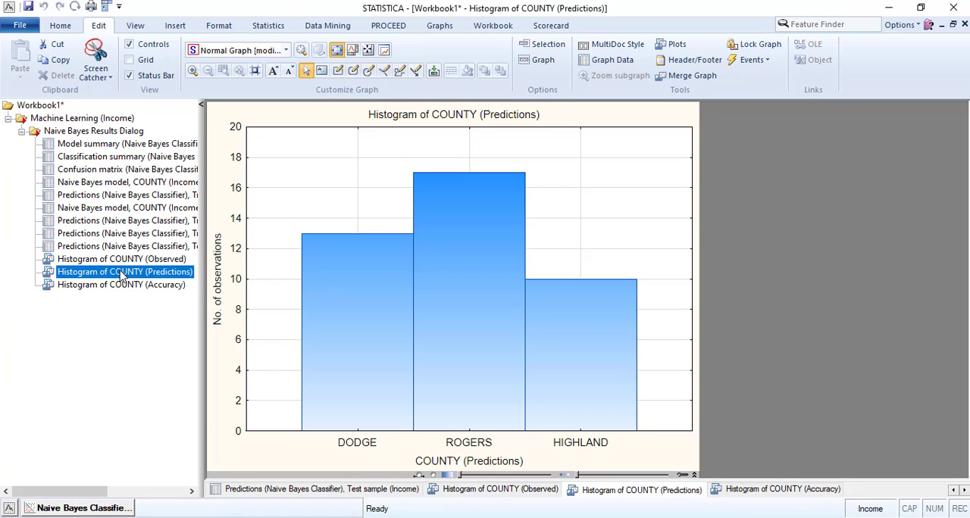
{"action": "left_click", "coordinate": [123, 288]}
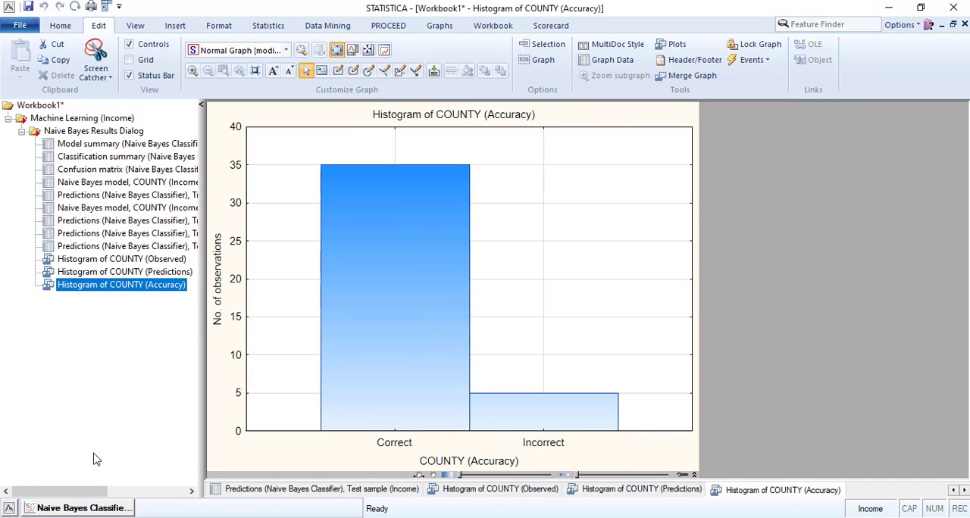
- Switch the results to the Train sample and generate its COUNTY histograms
{"action": "left_click", "coordinate": [79, 509]}
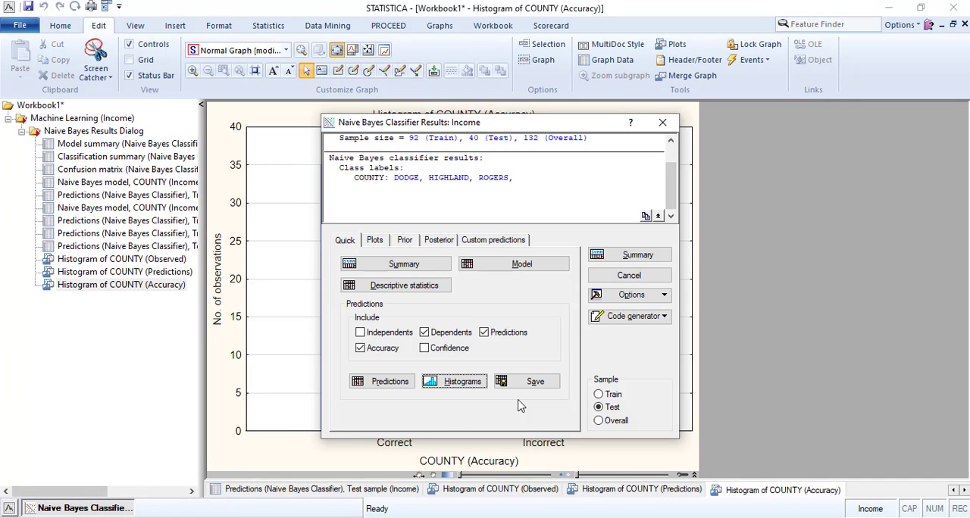
{"action": "left_click", "coordinate": [598, 394]}
{"action": "left_click", "coordinate": [455, 382]}
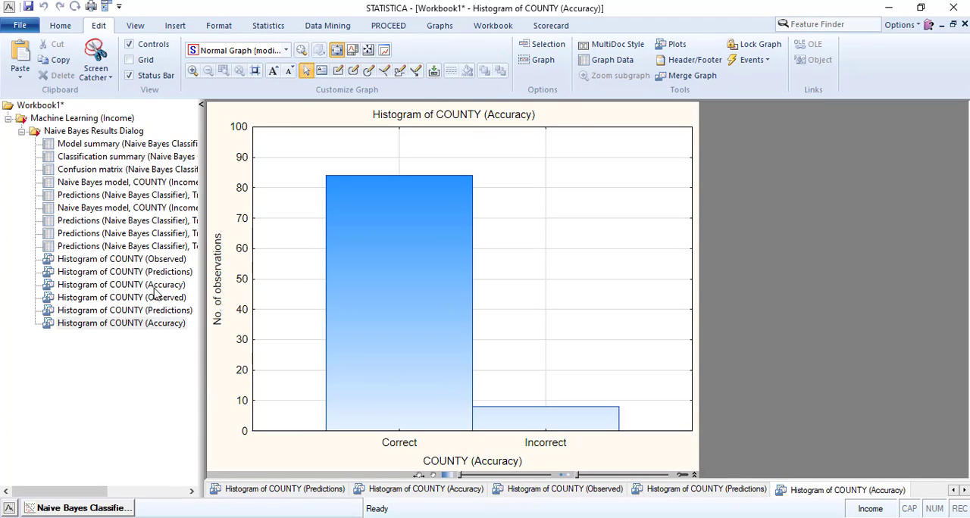
- Compare the Observed, Predictions and Accuracy histograms of COUNTY between the Test and Train samples
{"action": "left_click", "coordinate": [135, 259]}
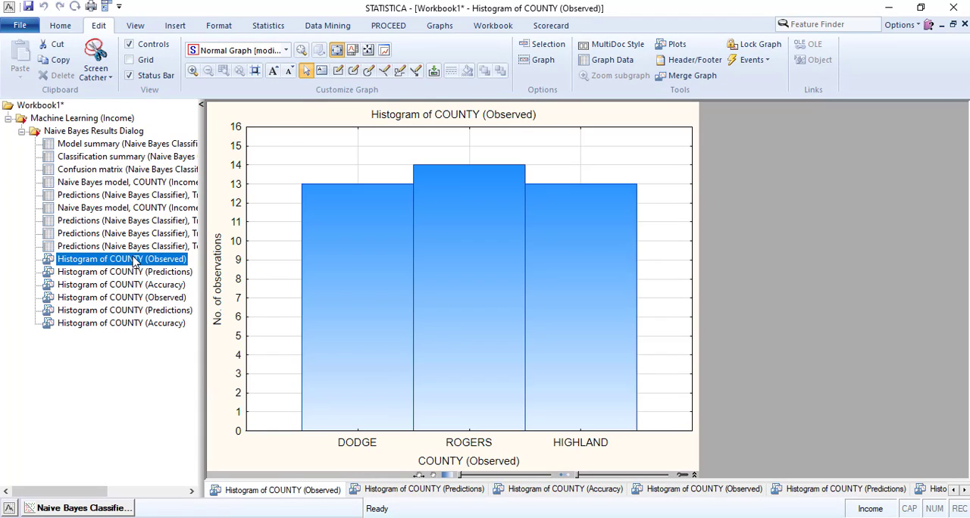
{"action": "left_click", "coordinate": [125, 297]}
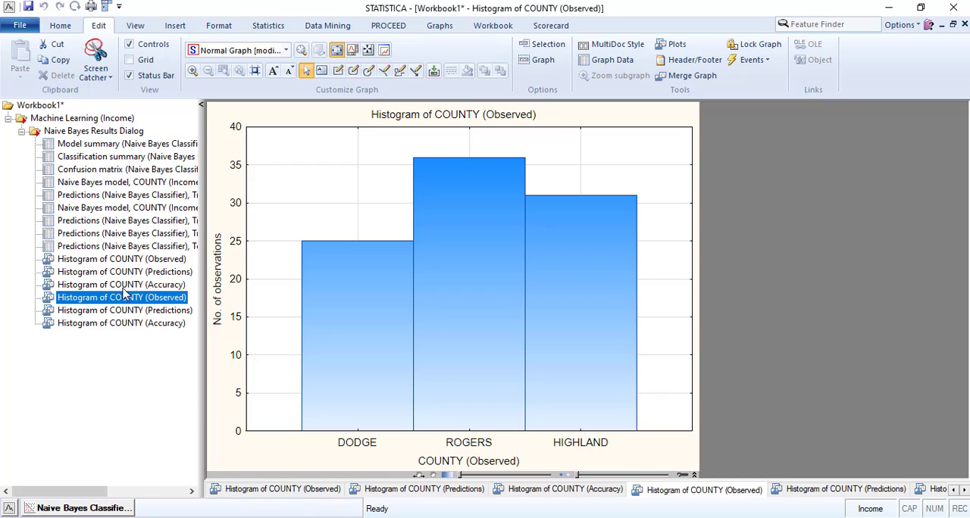
{"action": "left_click", "coordinate": [135, 260]}
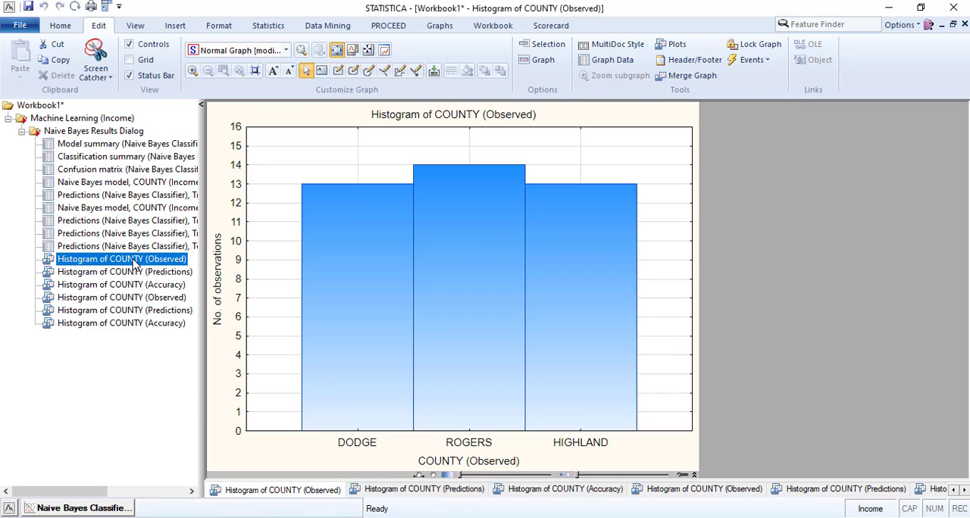
{"action": "left_click", "coordinate": [120, 296]}
{"action": "left_click", "coordinate": [127, 276]}
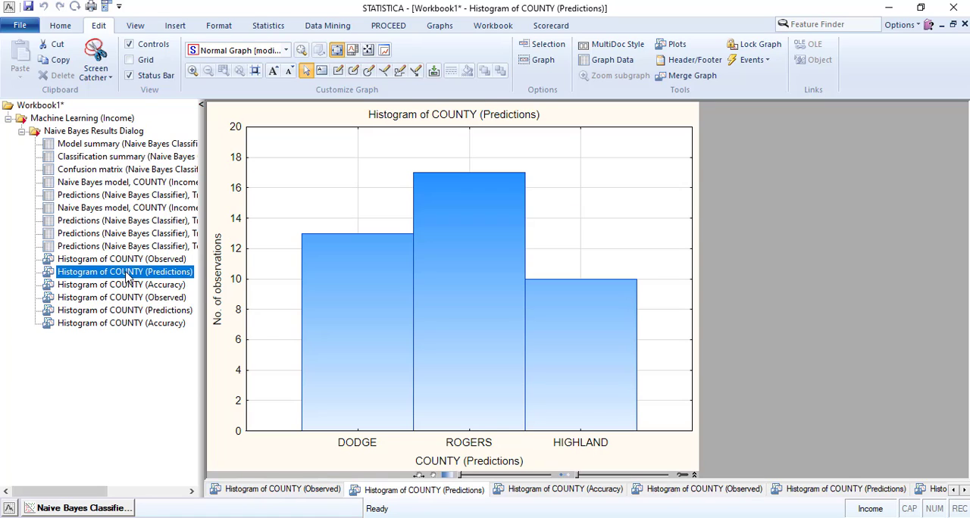
{"action": "left_click", "coordinate": [113, 313]}
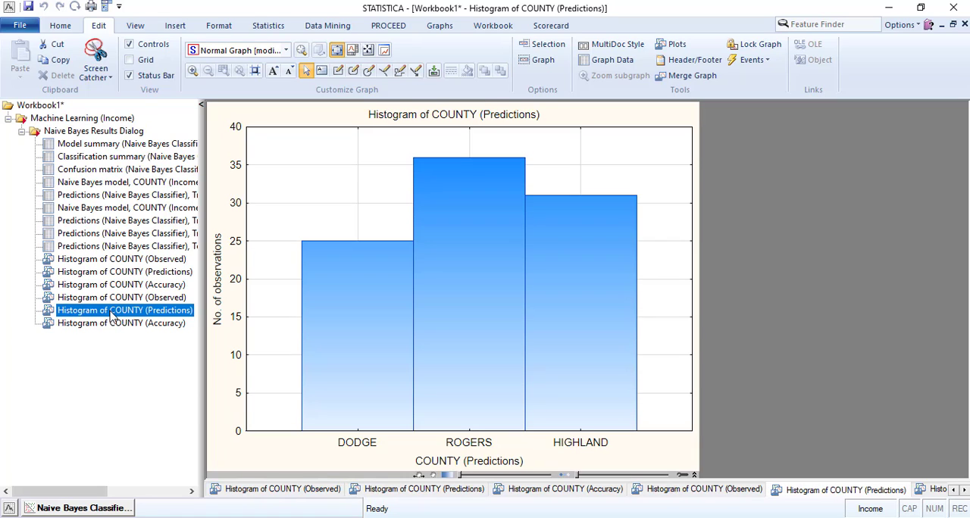
{"action": "left_click", "coordinate": [120, 274]}
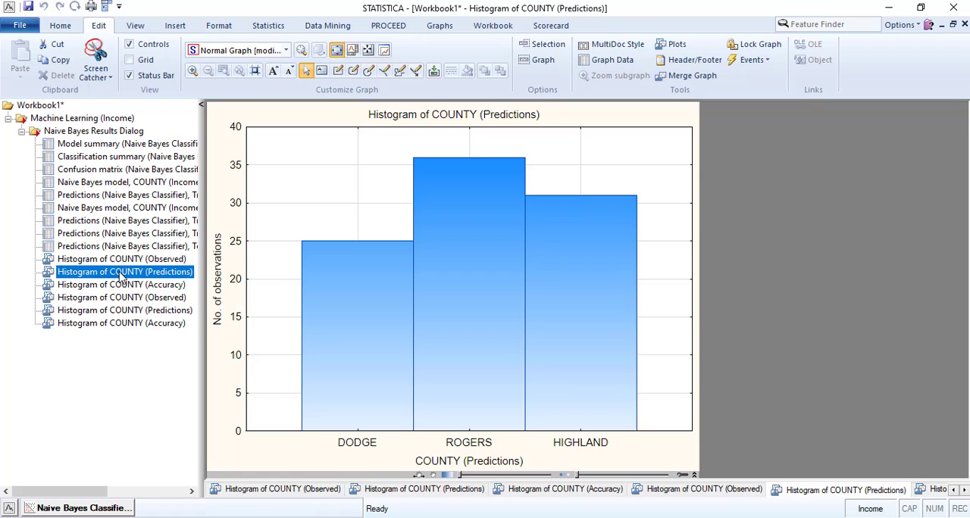
{"action": "left_click", "coordinate": [114, 310]}
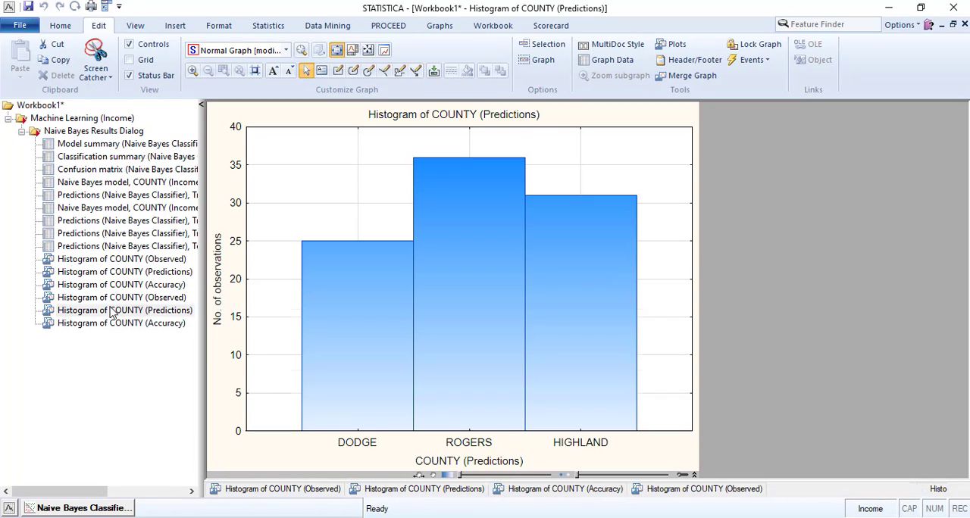
{"action": "left_click", "coordinate": [113, 287]}
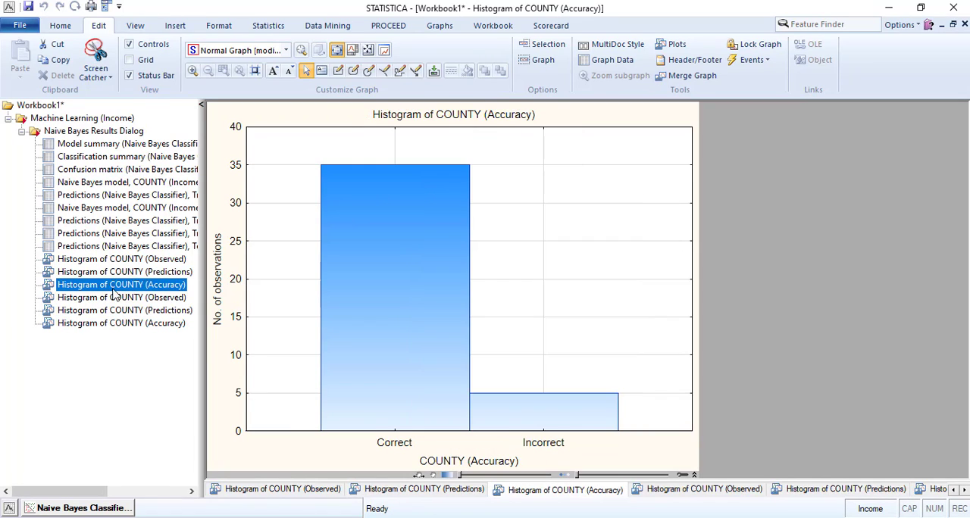
{"action": "left_click", "coordinate": [107, 324]}
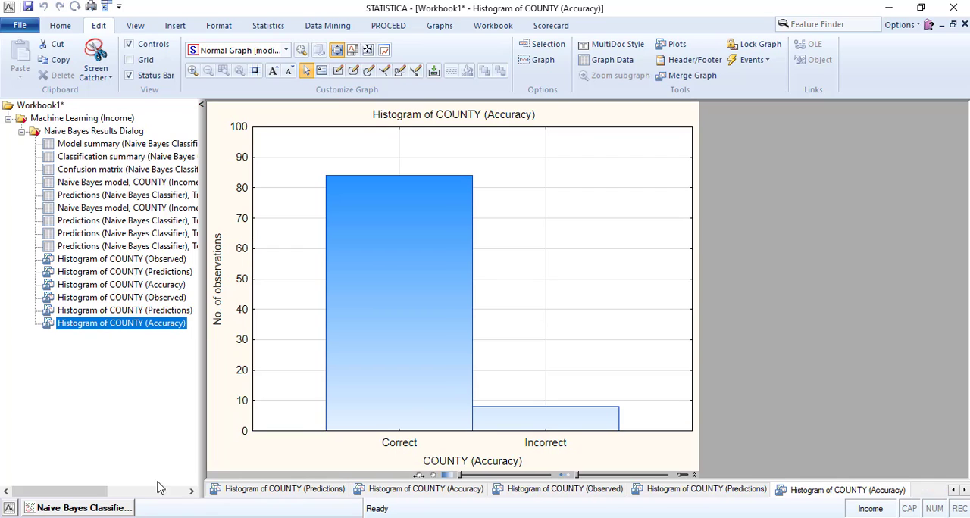
- Review the Train sample confusion matrix alongside the Naive Bayes model spreadsheet for COUNTY
{"action": "left_click", "coordinate": [104, 510]}
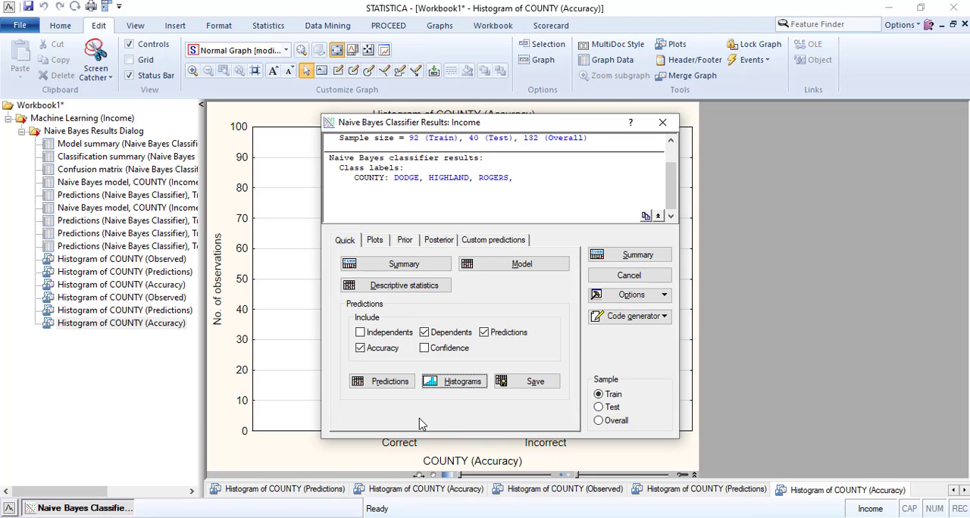
{"action": "left_click", "coordinate": [438, 241]}
{"action": "left_click", "coordinate": [485, 243]}
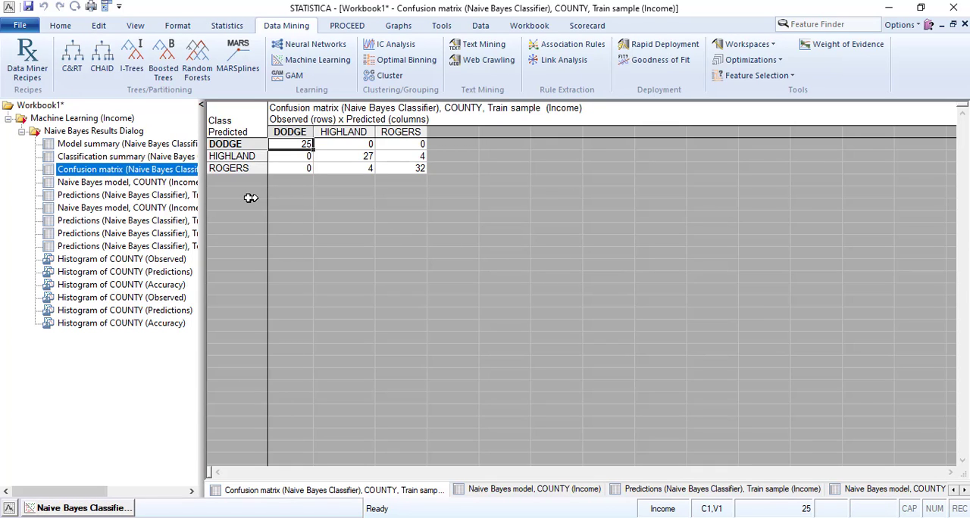
{"action": "left_click", "coordinate": [129, 183]}
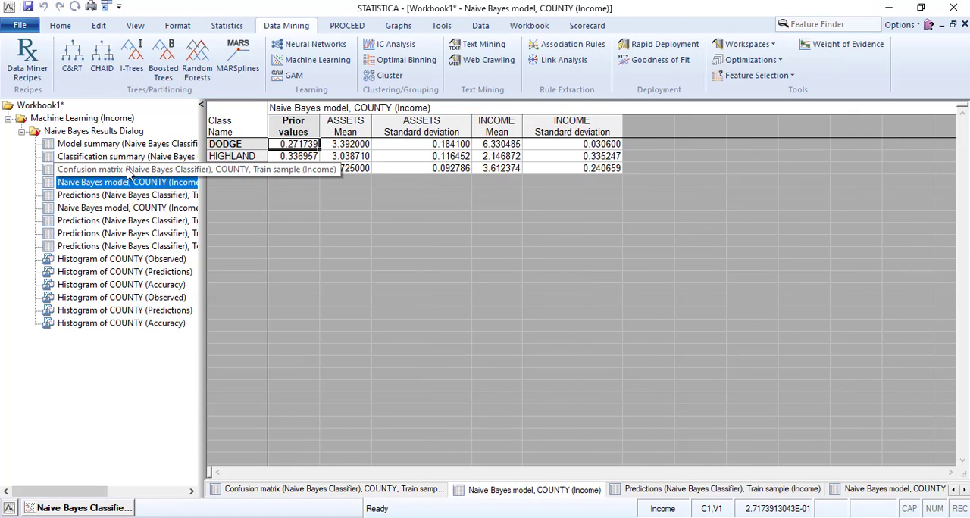
{"action": "left_click", "coordinate": [129, 171]}
{"action": "left_click", "coordinate": [129, 182]}
{"action": "left_click", "coordinate": [139, 171]}
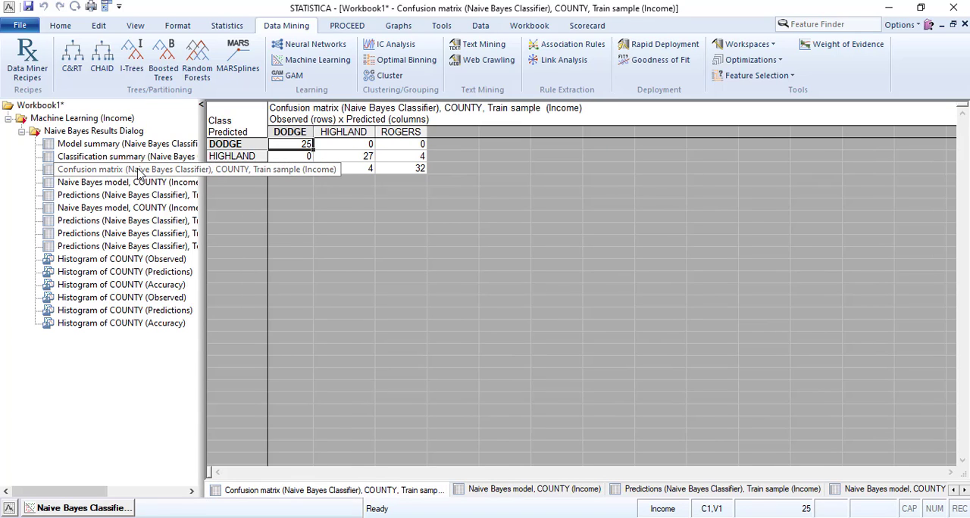
- Switch the results to the Overall sample and generate its descriptive statistics with the classification summary and confusion matrix
{"action": "left_click", "coordinate": [87, 508]}
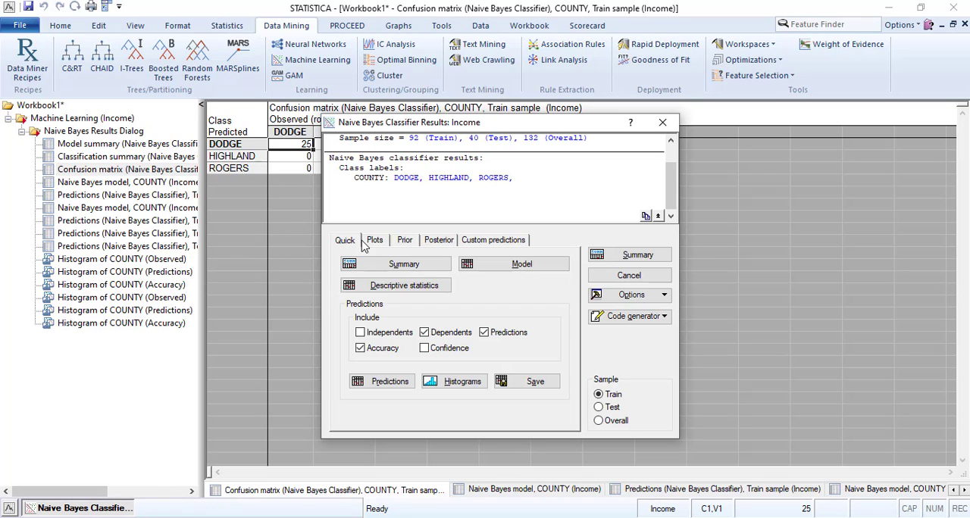
{"action": "left_click", "coordinate": [598, 421]}
{"action": "left_click", "coordinate": [397, 286]}
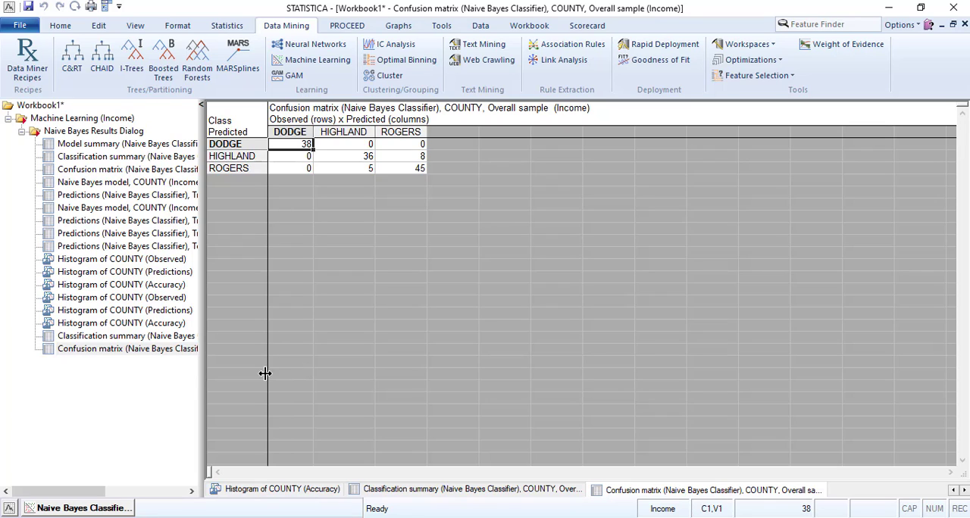
- Examine the Overall sample classification summary, selecting the DODGE row across all its columns
{"action": "left_click", "coordinate": [150, 338]}
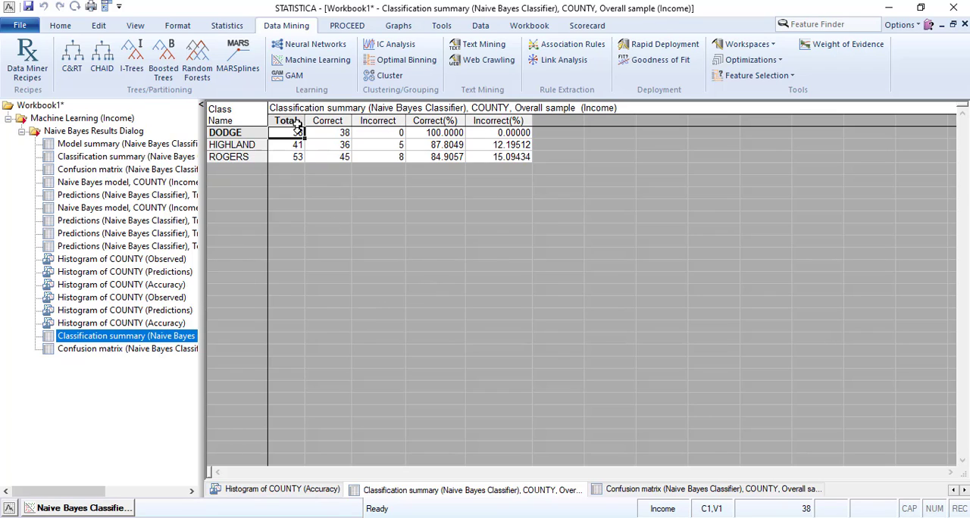
{"action": "left_click", "coordinate": [337, 133]}
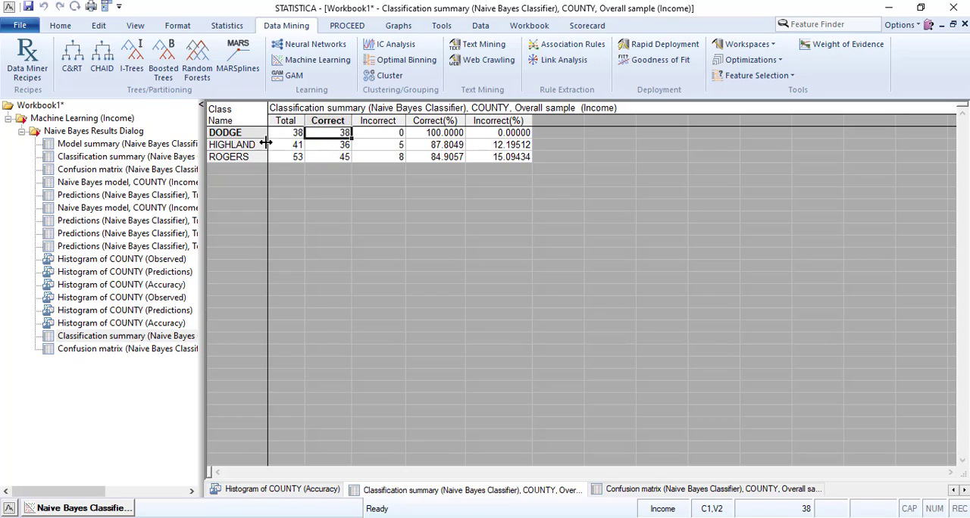
{"action": "left_click", "coordinate": [236, 132]}
{"action": "left_click_drag", "start_coordinate": [250, 132], "coordinate": [489, 129]}
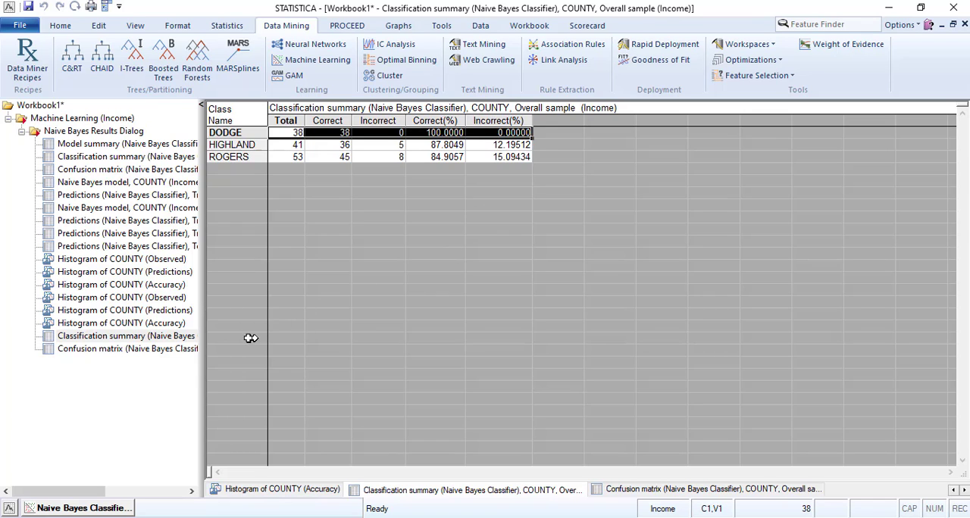
- Widen the workbook tree to show longer item names, and view the Overall sample's classification summary and confusion matrix
{"action": "left_click", "coordinate": [135, 348]}
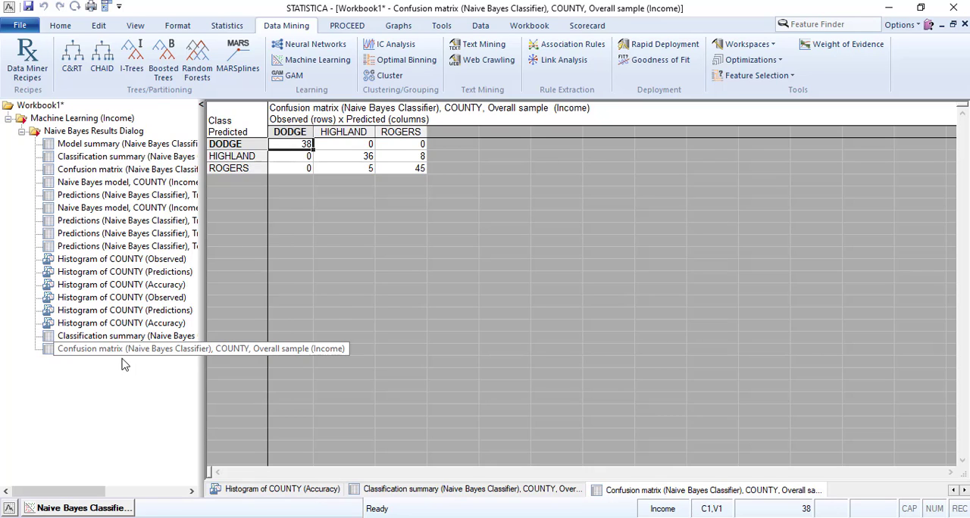
{"action": "left_click_drag", "start_coordinate": [201, 303], "coordinate": [347, 303]}
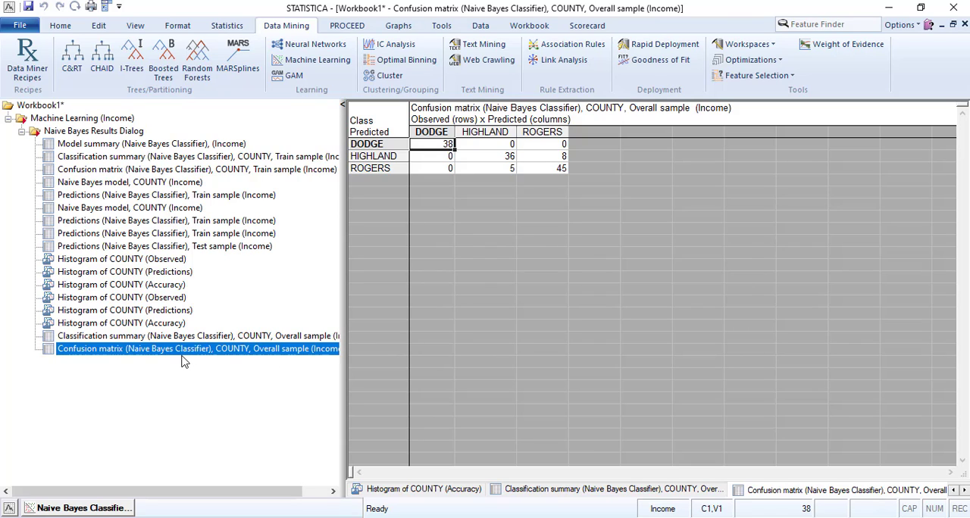
{"action": "left_click", "coordinate": [137, 336]}
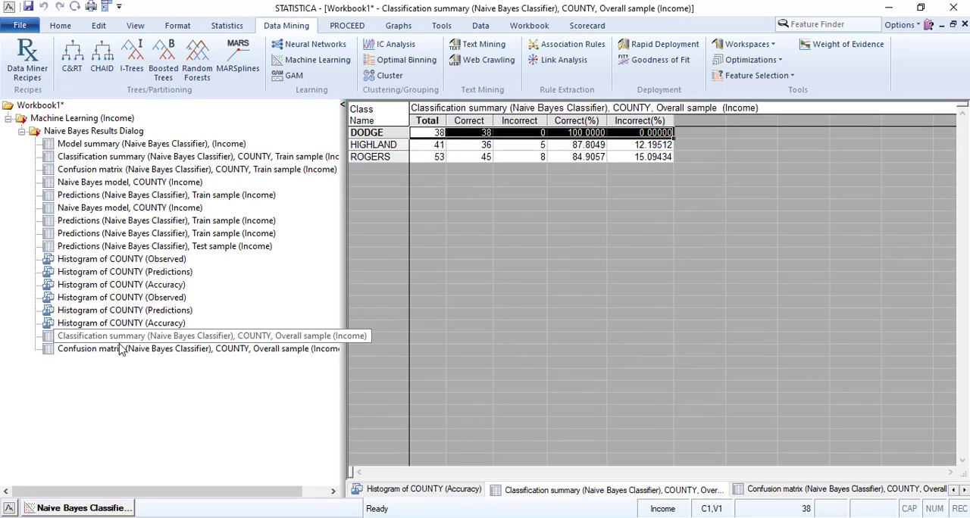
{"action": "left_click", "coordinate": [115, 351]}
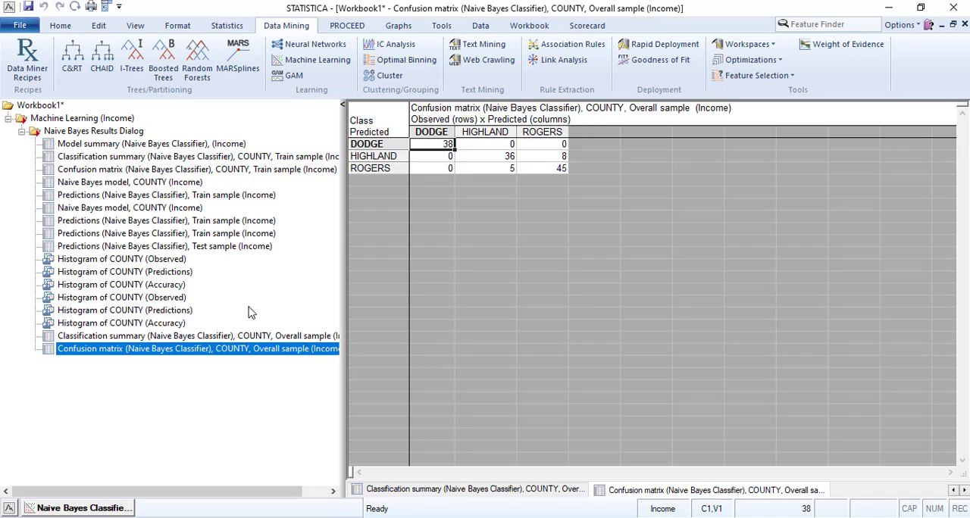
- Compare the Overall confusion matrix with the classification summary, checking the Incorrect count for HIGHLAND
{"action": "left_click", "coordinate": [470, 187]}
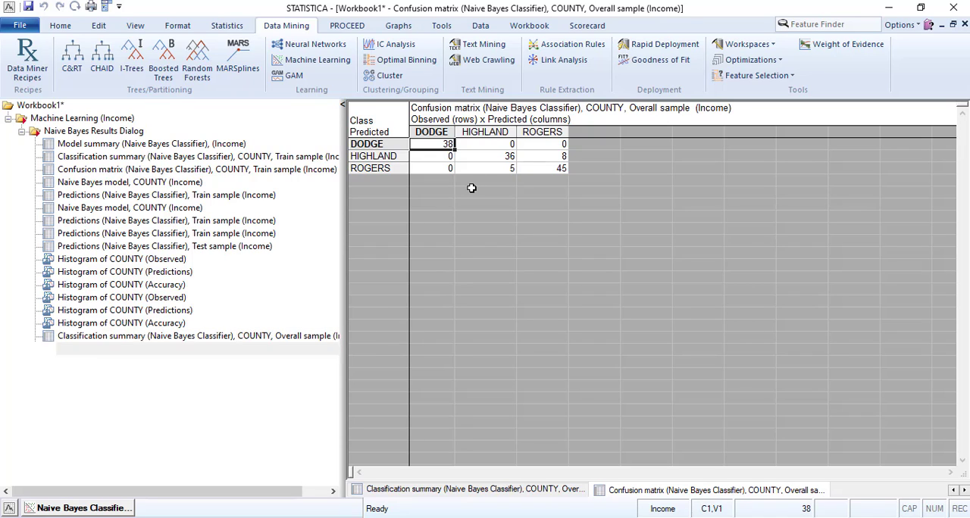
{"action": "left_click", "coordinate": [522, 118]}
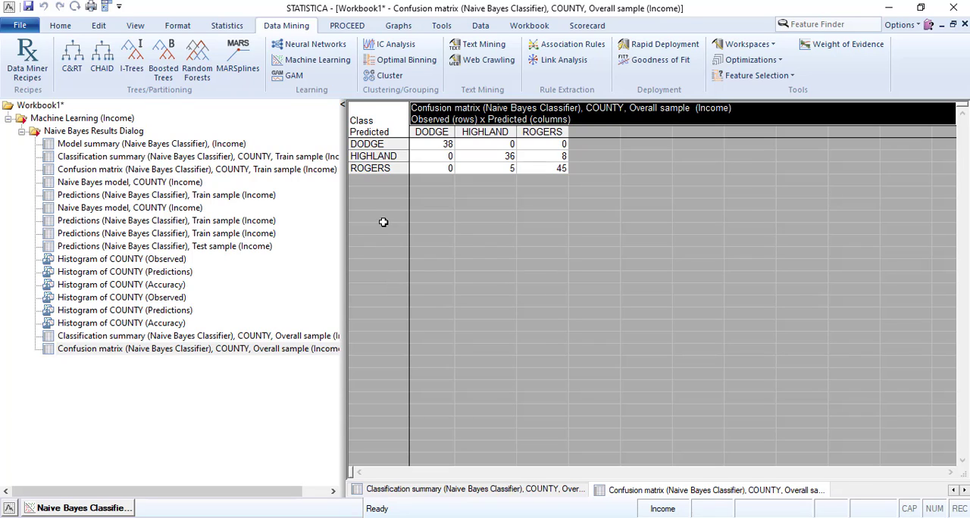
{"action": "left_click", "coordinate": [135, 335]}
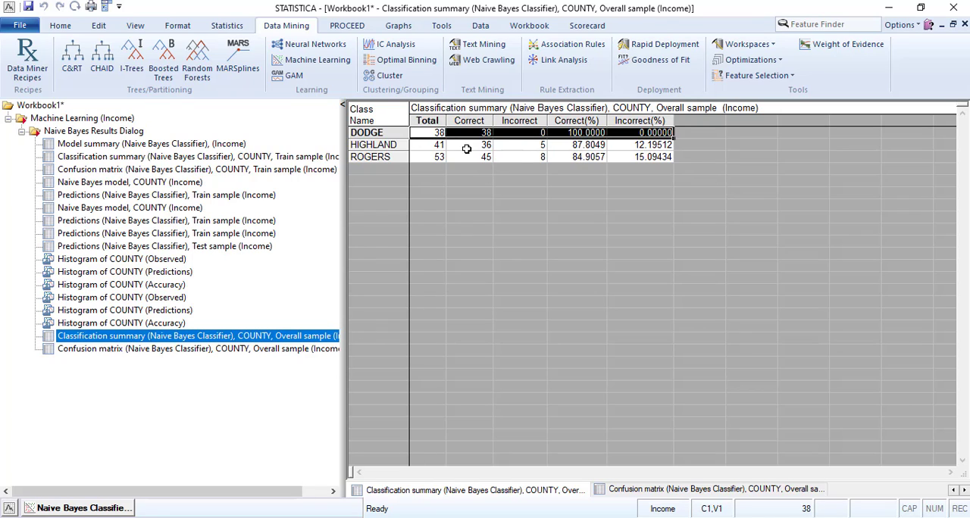
{"action": "left_click", "coordinate": [528, 145]}
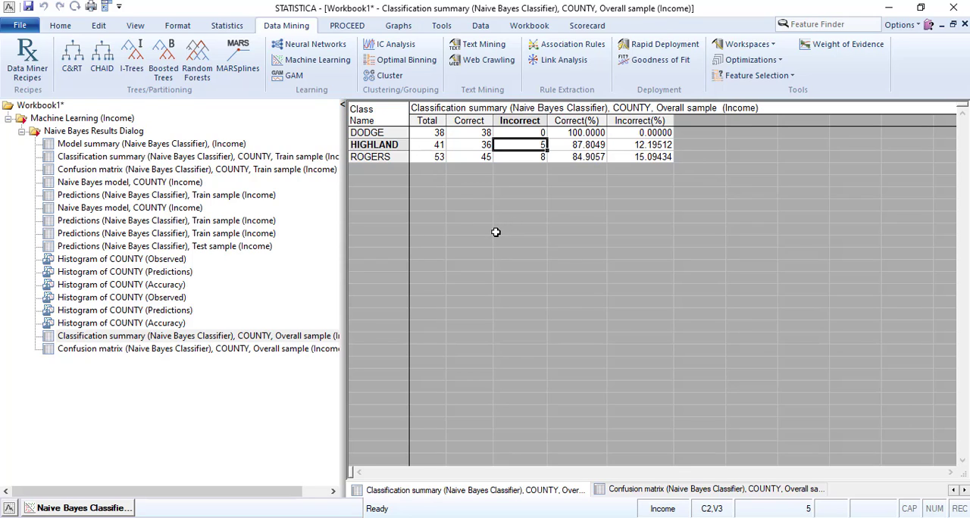
{"action": "left_click", "coordinate": [136, 350]}
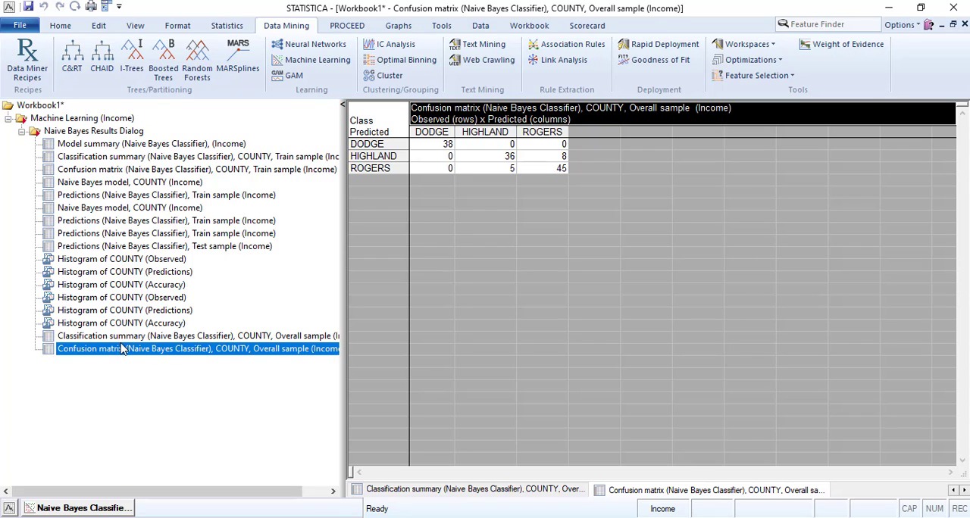
- Check the correctly classified DODGE and ROGERS counts in the Overall confusion matrix against the Overall classification summary
{"action": "left_click", "coordinate": [433, 144]}
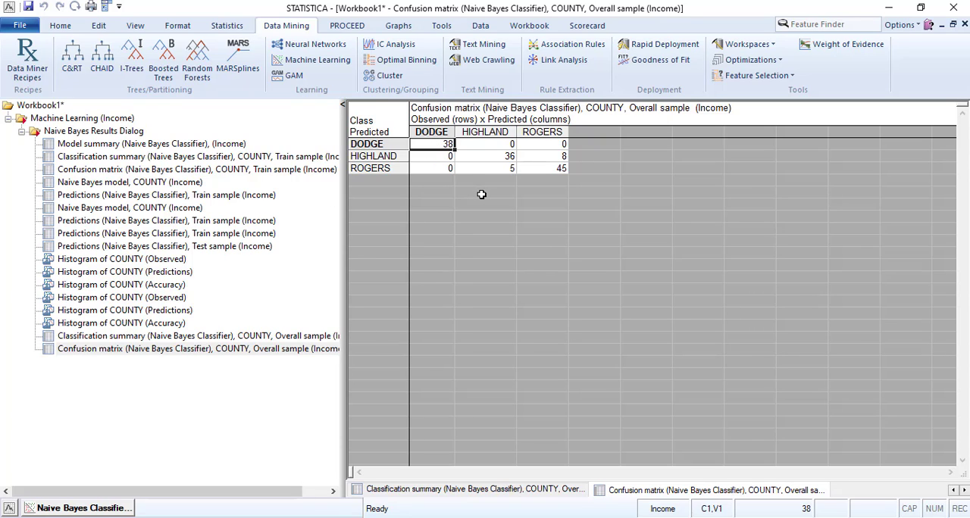
{"action": "left_click", "coordinate": [543, 168]}
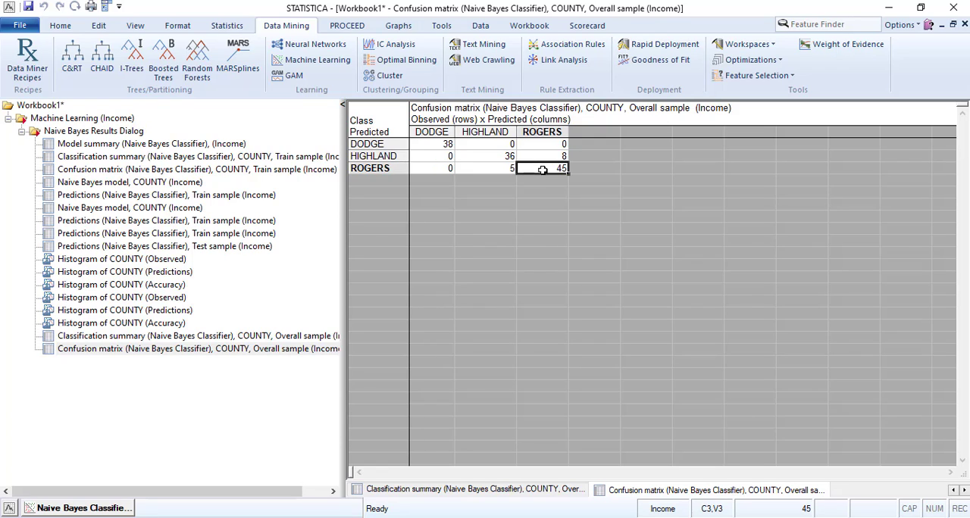
{"action": "left_click", "coordinate": [140, 337]}
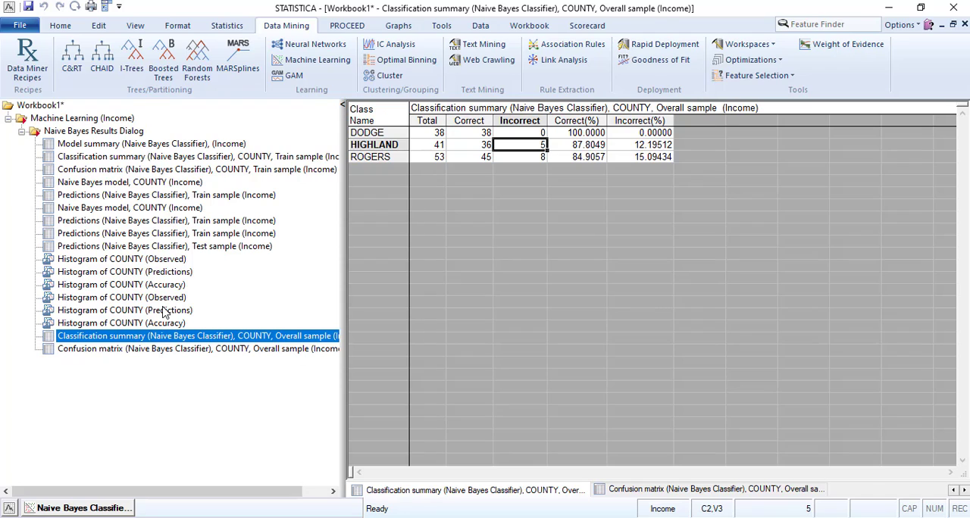
- Generate the Overall sample's descriptive statistics from the Prior settings with default prior probability, and view the new classification summary and confusion matrix
{"action": "left_click", "coordinate": [81, 506]}
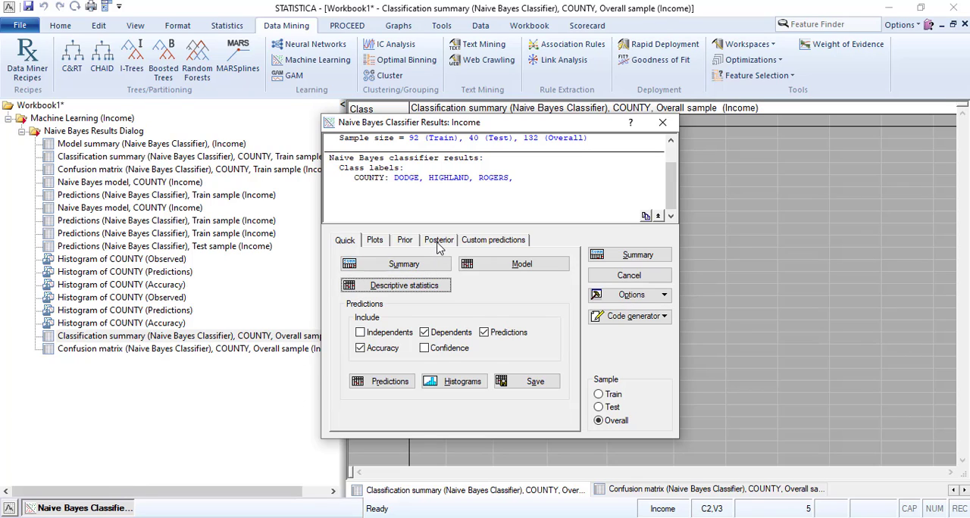
{"action": "left_click", "coordinate": [406, 241]}
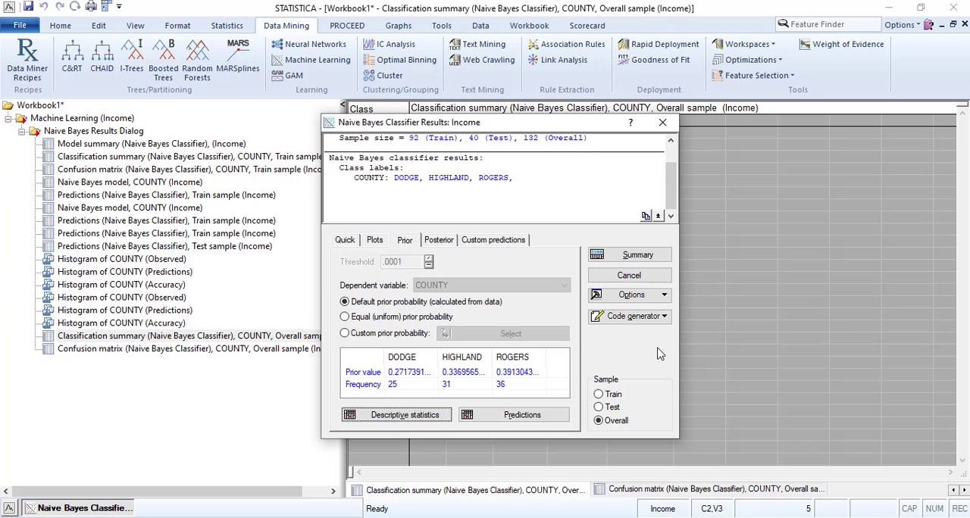
{"action": "left_click_drag", "start_coordinate": [539, 121], "coordinate": [243, 101]}
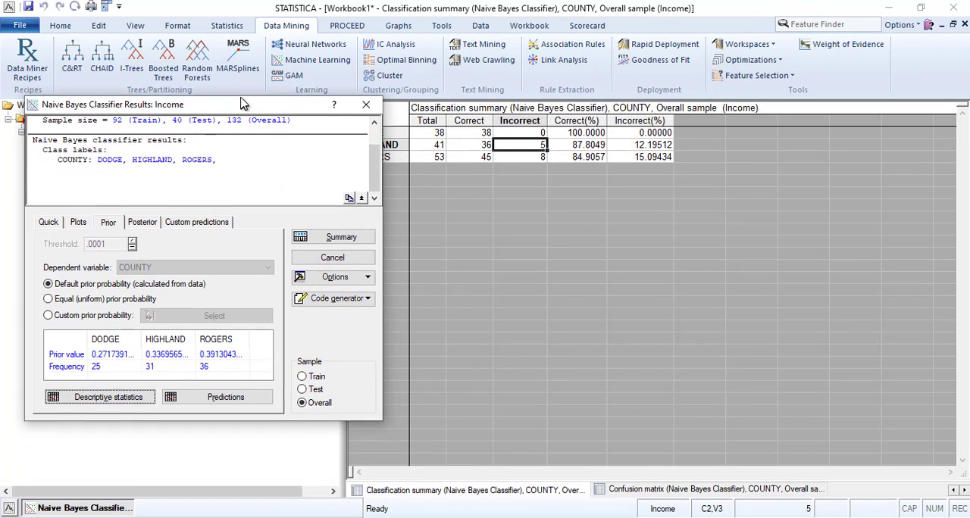
{"action": "left_click", "coordinate": [133, 409]}
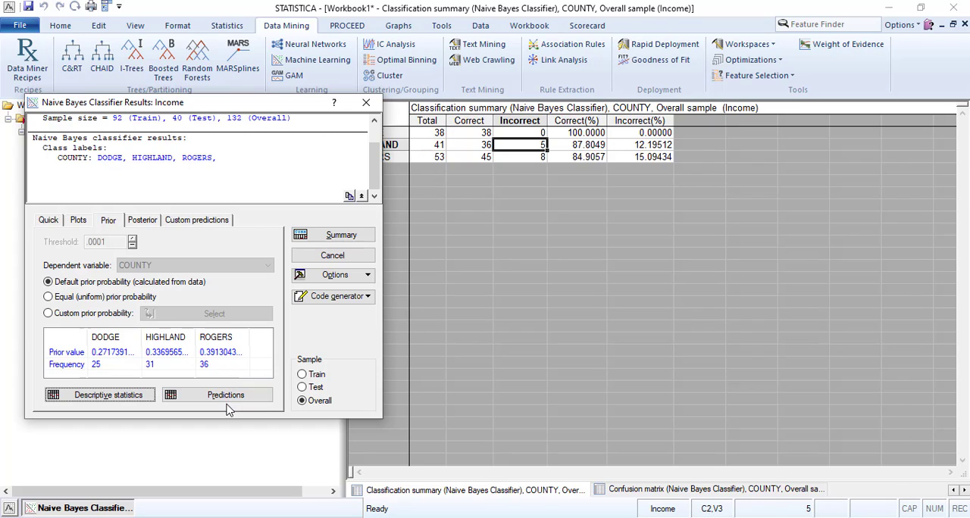
{"action": "left_click", "coordinate": [130, 395]}
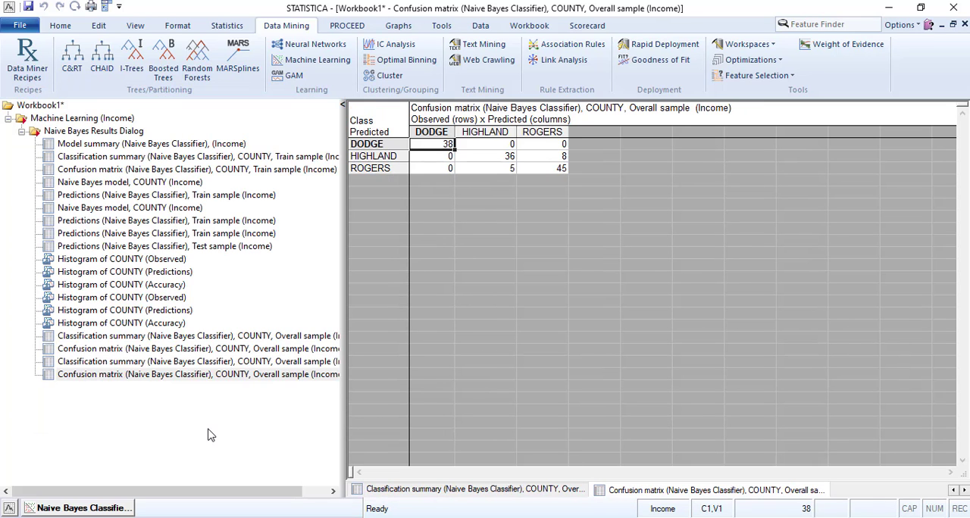
{"action": "left_click", "coordinate": [116, 363]}
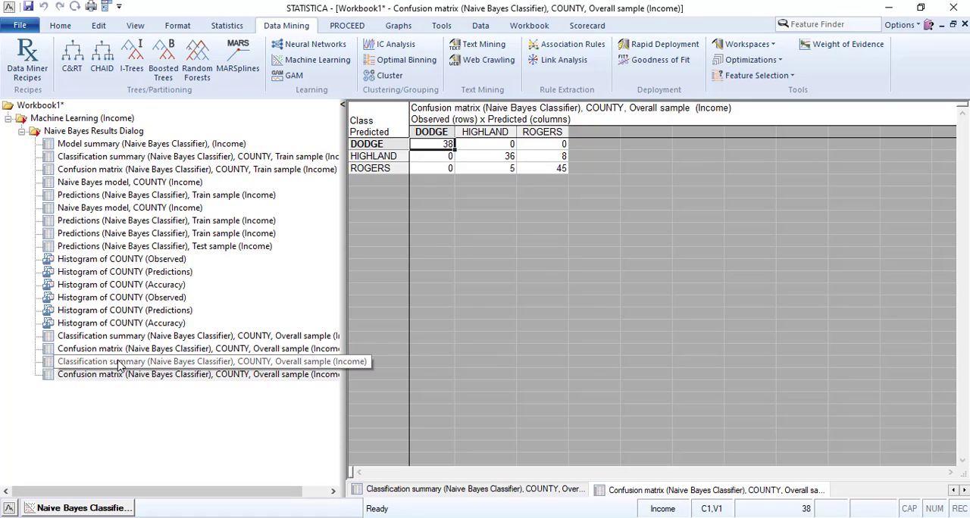
{"action": "left_click", "coordinate": [114, 374]}
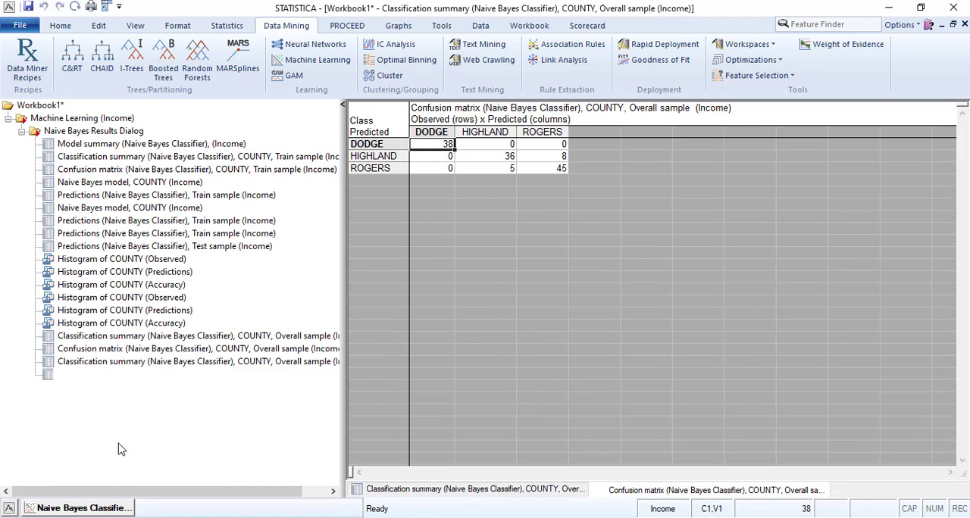
- Generate the Overall sample predictions with the default prior probability and view the table down to its last cases
{"action": "left_click", "coordinate": [99, 507]}
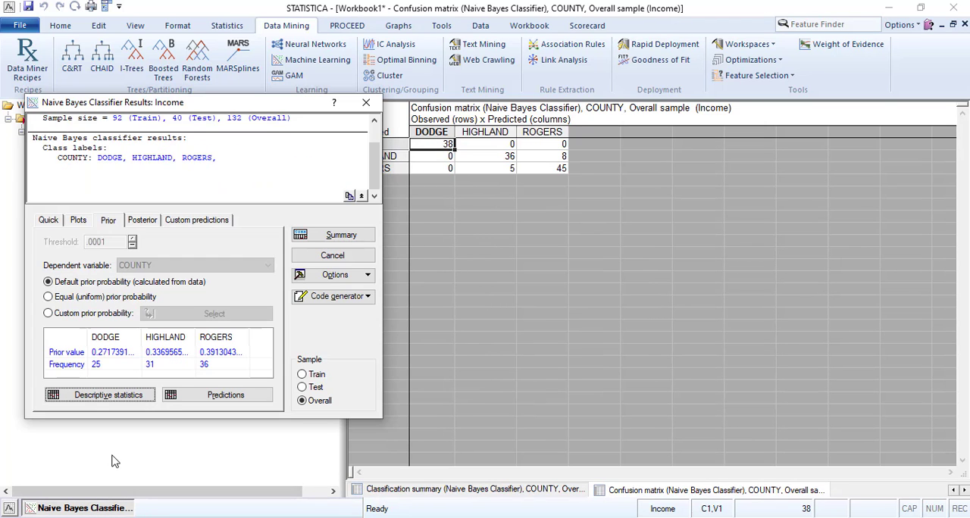
{"action": "left_click", "coordinate": [220, 396]}
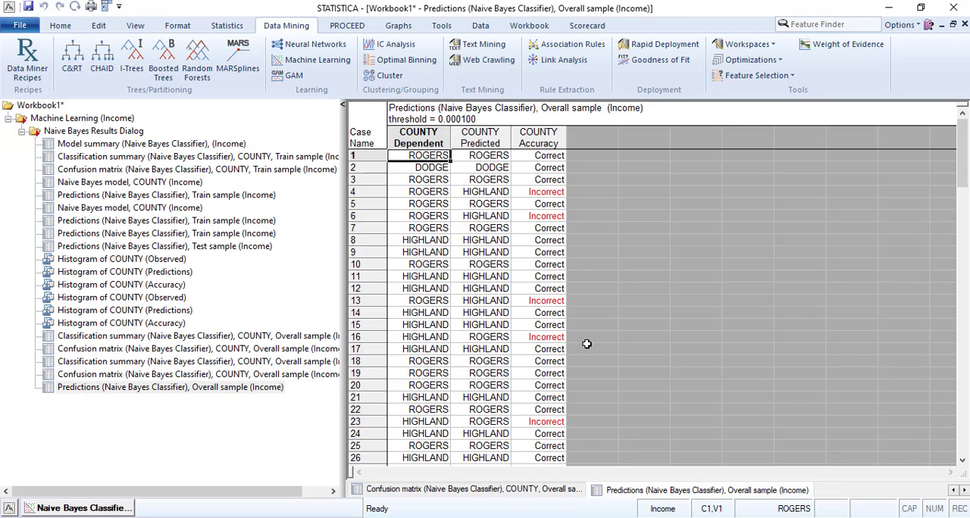
{"action": "scroll", "coordinate": [579, 346], "scroll_direction": "down", "scroll_amount": 14}
{"action": "scroll", "coordinate": [579, 346], "scroll_direction": "down", "scroll_amount": 20}
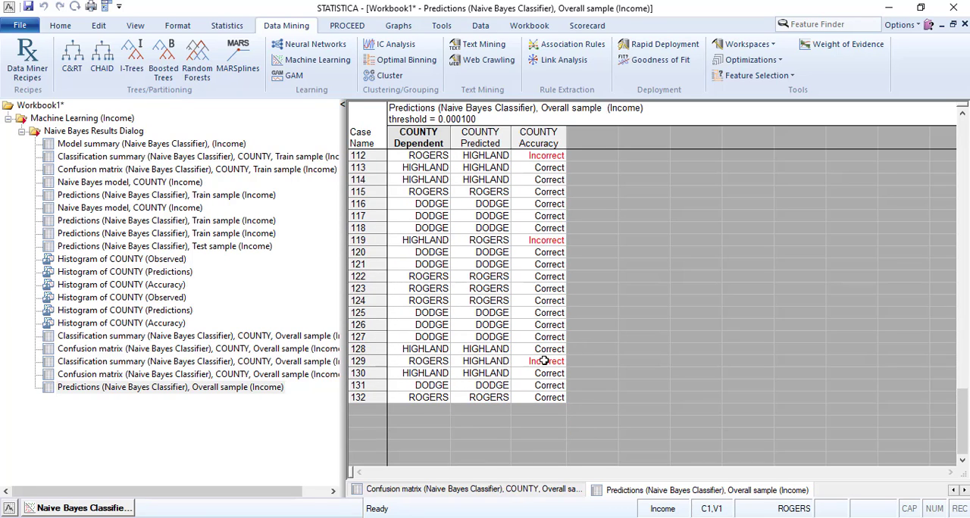
- Examine the misclassified cases in the COUNTY Accuracy column of the Overall predictions, working from the last cases back to the first
{"action": "left_click", "coordinate": [546, 361]}
{"action": "left_click", "coordinate": [539, 241]}
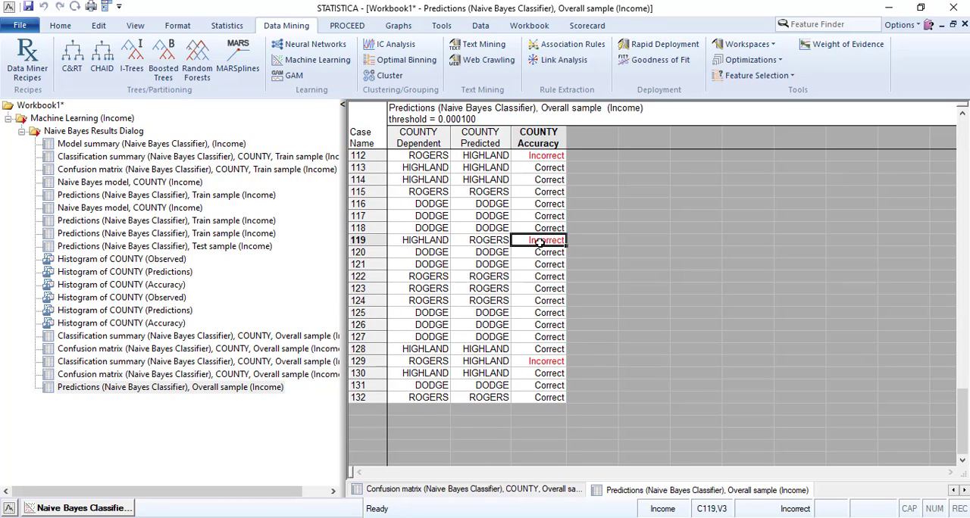
{"action": "scroll", "coordinate": [580, 306], "scroll_direction": "up", "scroll_amount": 2}
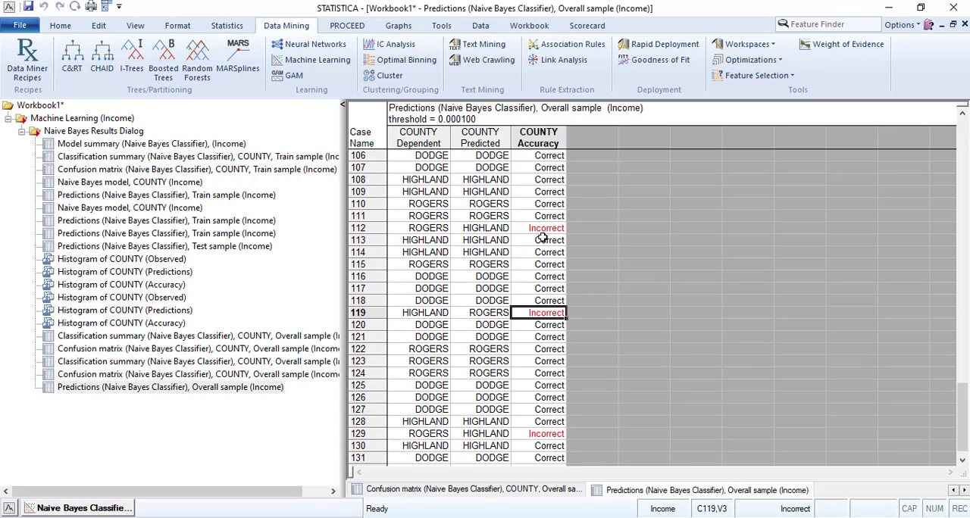
{"action": "left_click", "coordinate": [542, 227]}
{"action": "scroll", "coordinate": [548, 268], "scroll_direction": "up", "scroll_amount": 5}
{"action": "scroll", "coordinate": [548, 268], "scroll_direction": "up", "scroll_amount": 4}
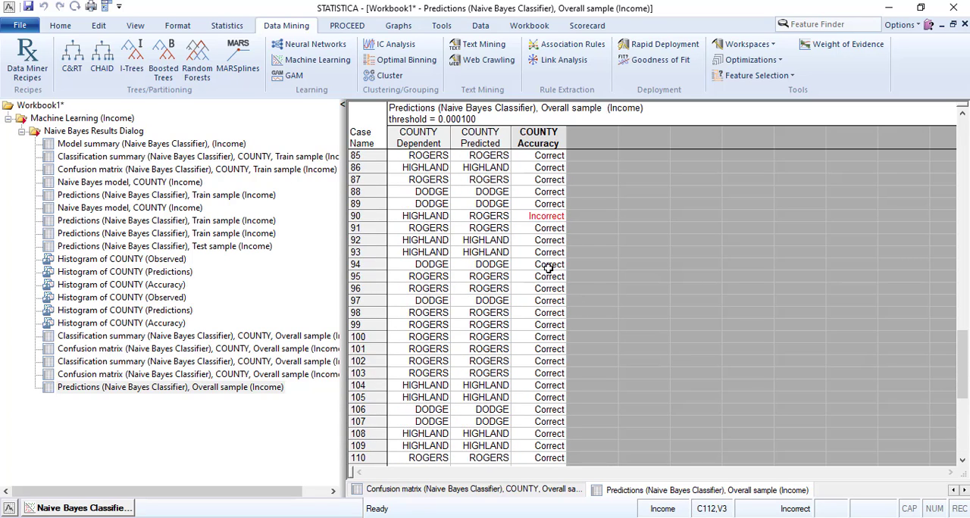
{"action": "left_click", "coordinate": [538, 289]}
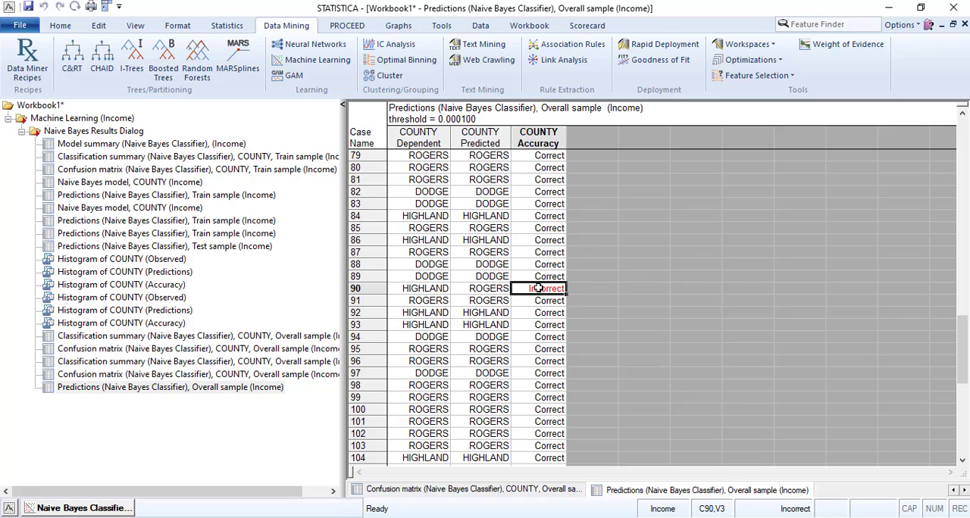
{"action": "scroll", "coordinate": [538, 289], "scroll_direction": "up", "scroll_amount": 6}
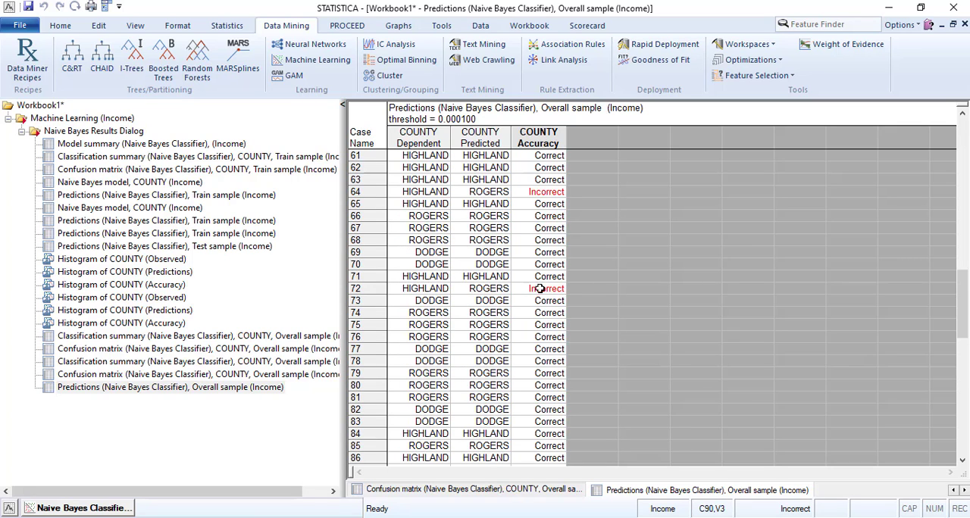
{"action": "left_click", "coordinate": [535, 192]}
{"action": "scroll", "coordinate": [537, 196], "scroll_direction": "up", "scroll_amount": 8}
{"action": "left_click", "coordinate": [550, 264]}
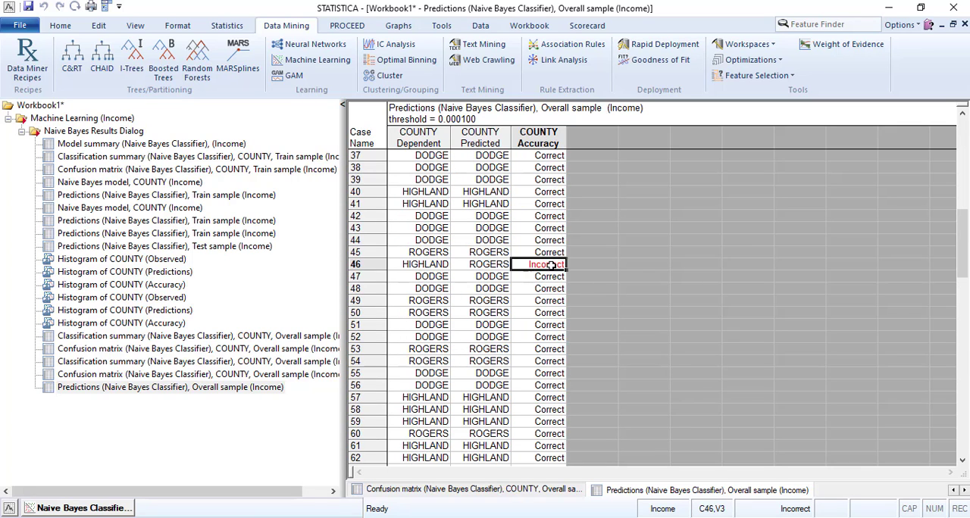
{"action": "scroll", "coordinate": [551, 265], "scroll_direction": "up", "scroll_amount": 6}
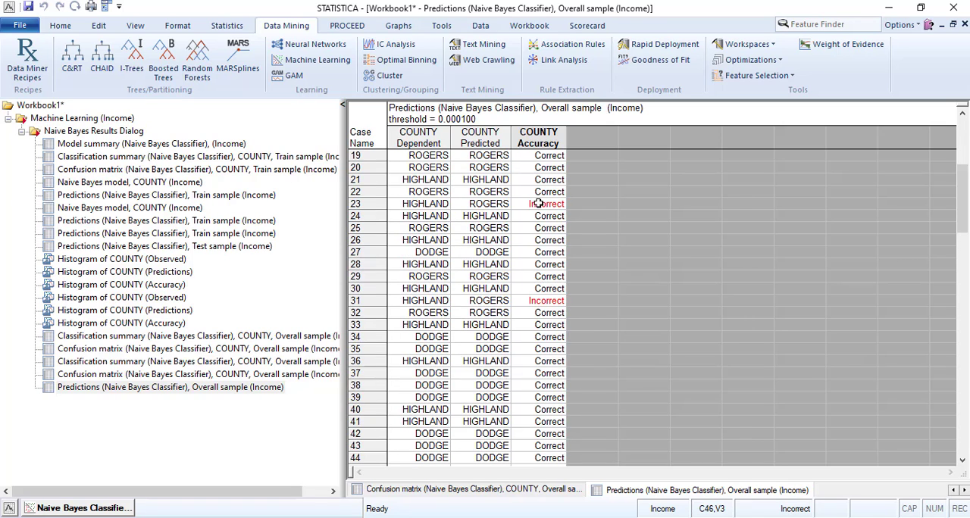
{"action": "left_click", "coordinate": [538, 204]}
{"action": "scroll", "coordinate": [545, 237], "scroll_direction": "up", "scroll_amount": 4}
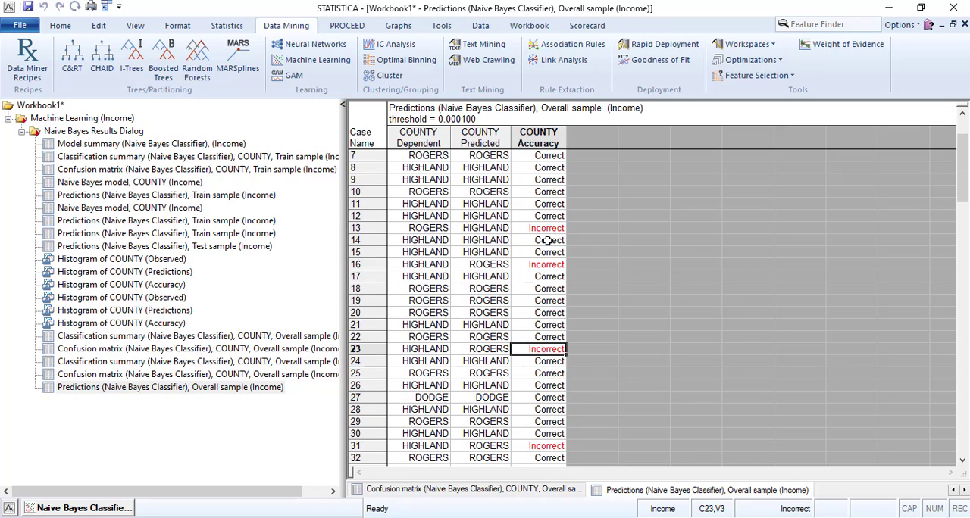
{"action": "scroll", "coordinate": [547, 240], "scroll_direction": "up", "scroll_amount": 1}
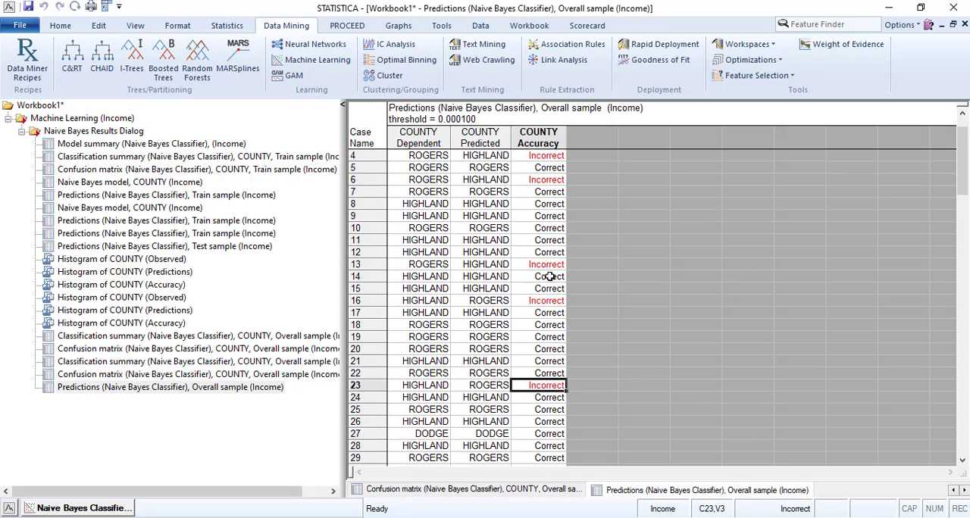
{"action": "left_click", "coordinate": [541, 156]}
{"action": "scroll", "coordinate": [545, 205], "scroll_direction": "up", "scroll_amount": 1}
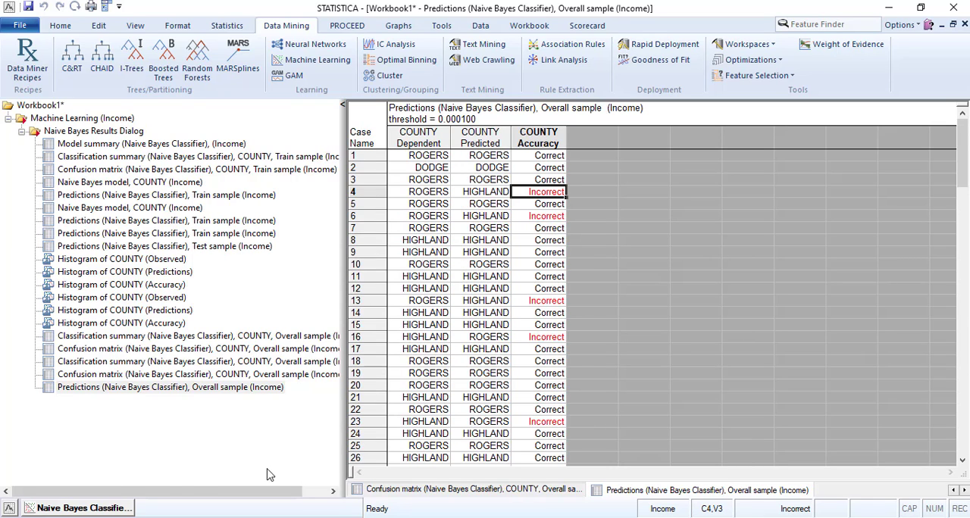
- Select the Overall predictions in the workbook, reopen the Naive Bayes results dialog and place it beside the predictions table
{"action": "left_click", "coordinate": [148, 377]}
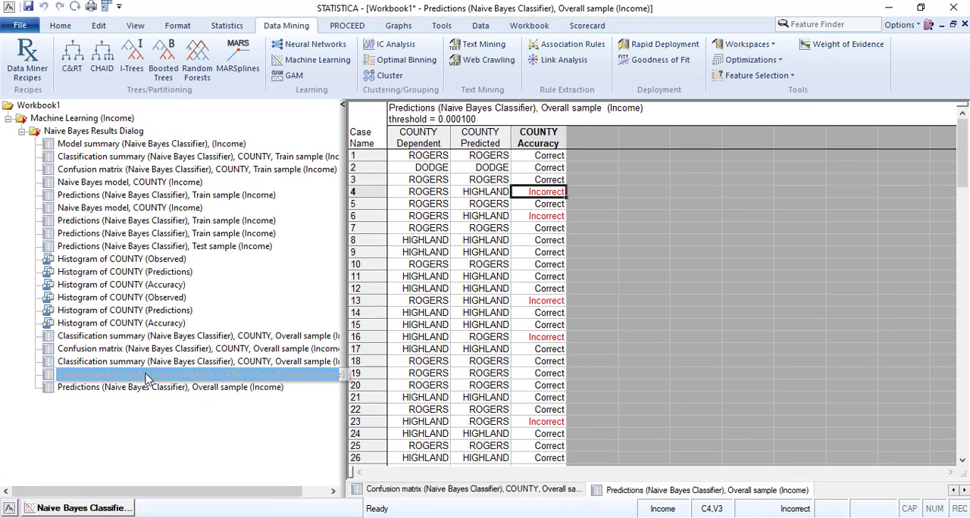
{"action": "left_click", "coordinate": [159, 387]}
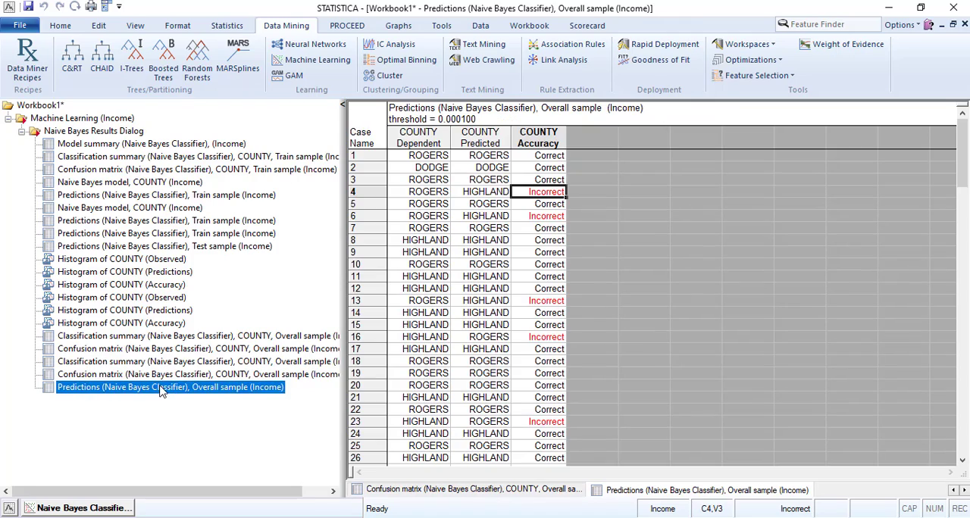
{"action": "left_click", "coordinate": [130, 508]}
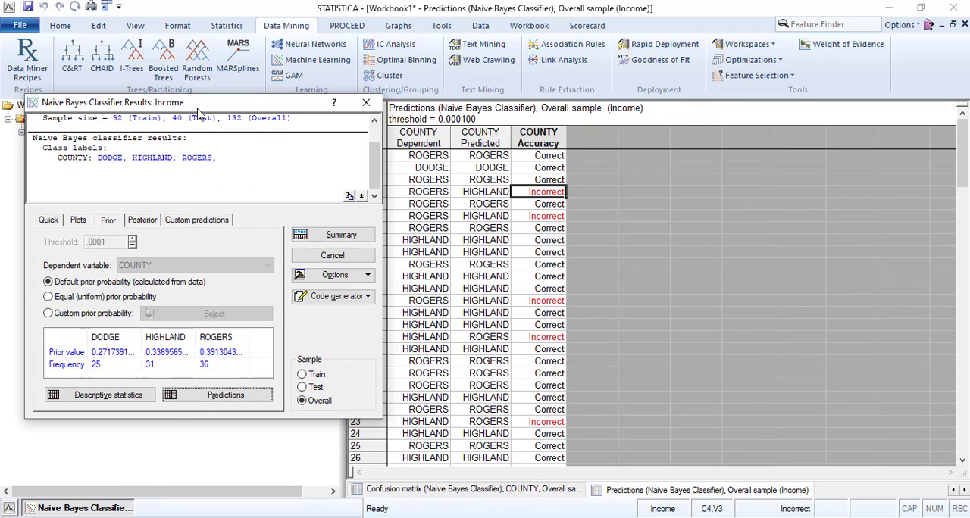
{"action": "left_click_drag", "start_coordinate": [202, 107], "coordinate": [766, 142]}
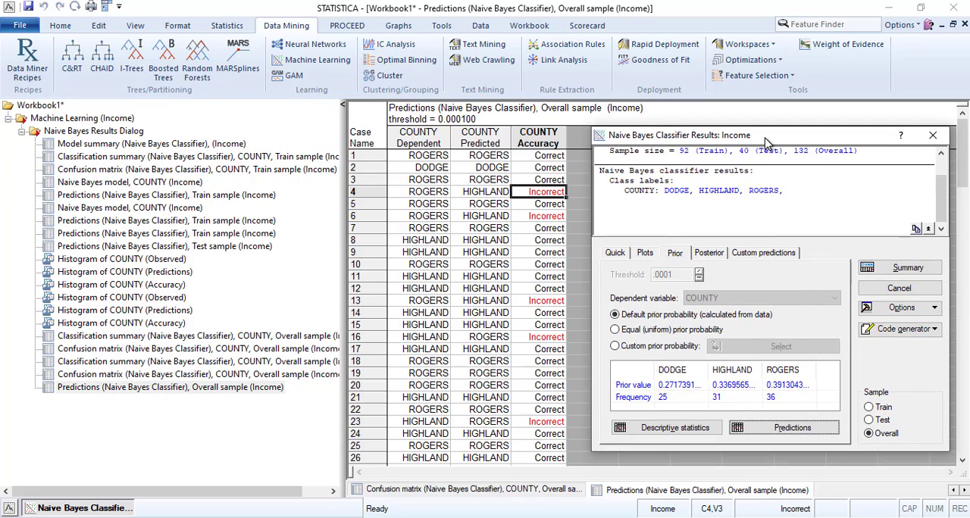